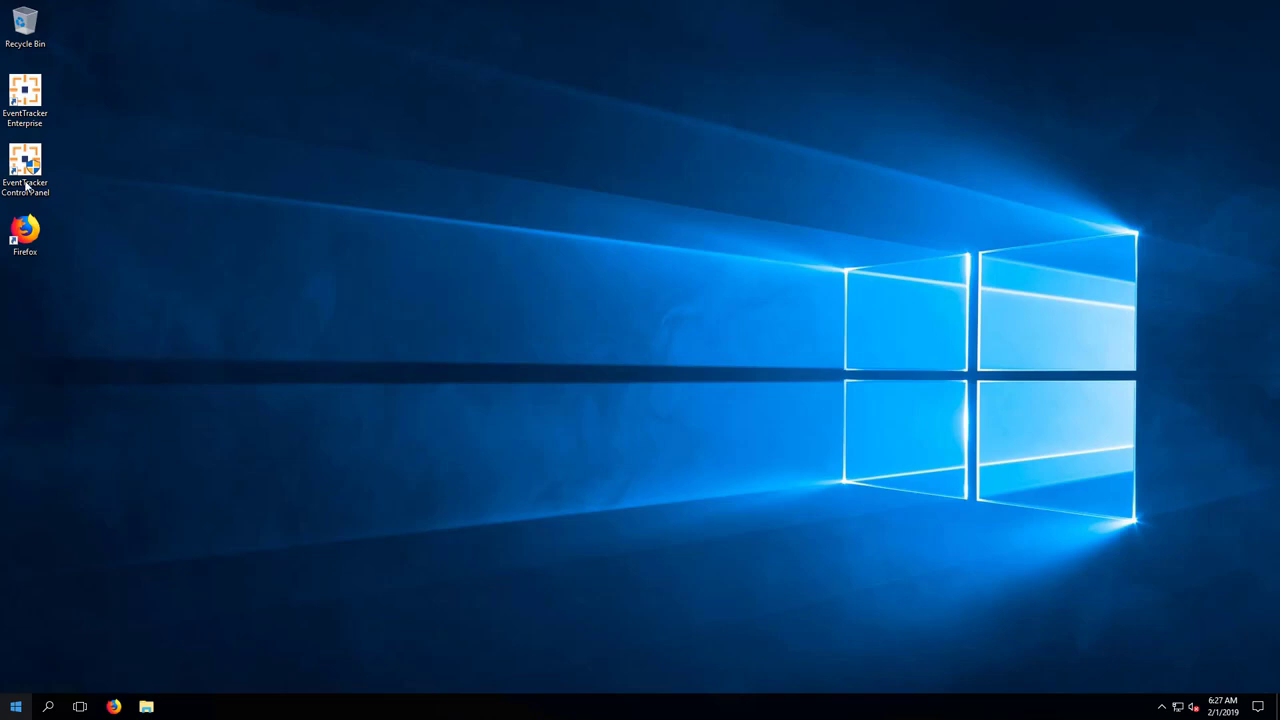
Open the EventTracker Control Panel, allow it to make changes, and launch EventTracker Agent Configuration.
double_click(26, 185)
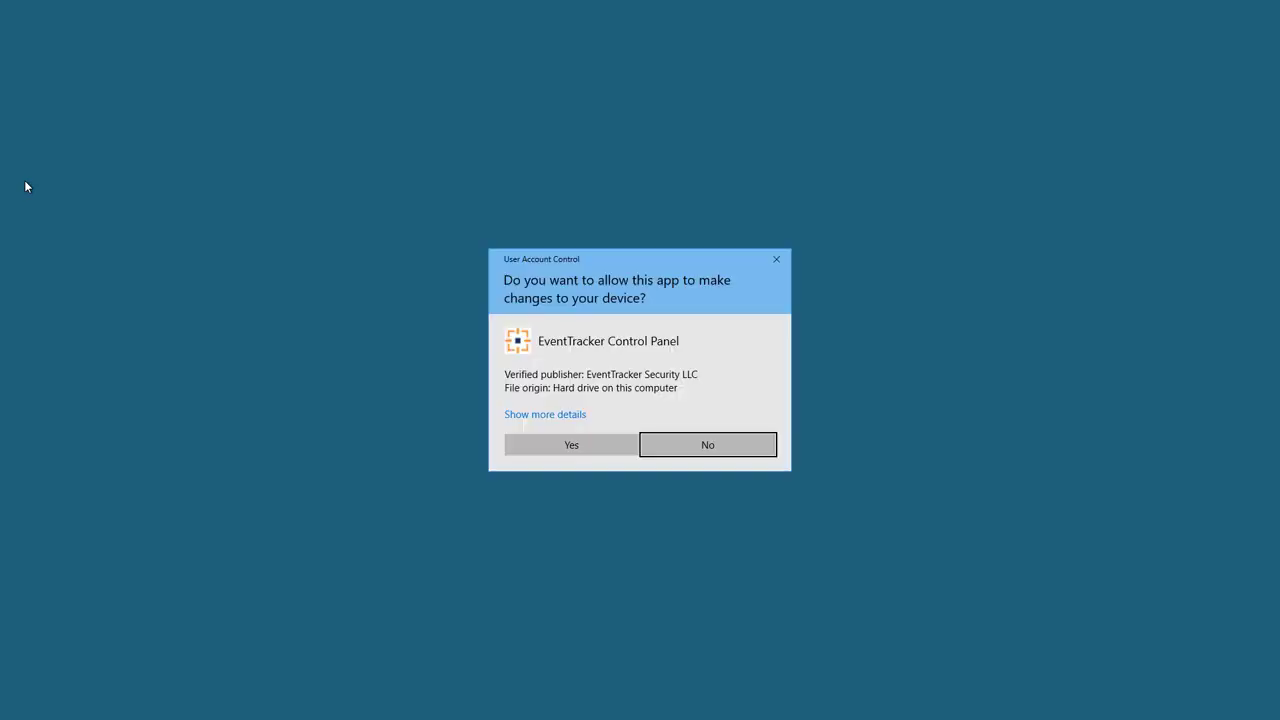
left_click(547, 446)
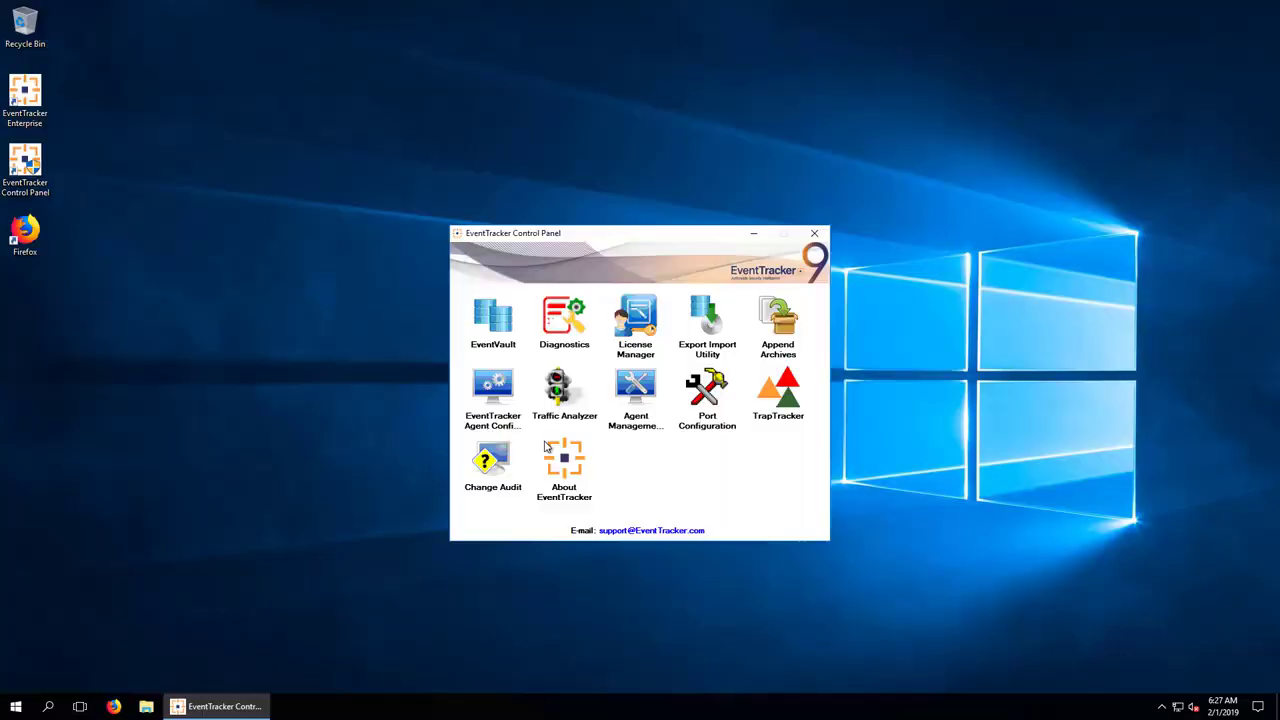
double_click(497, 420)
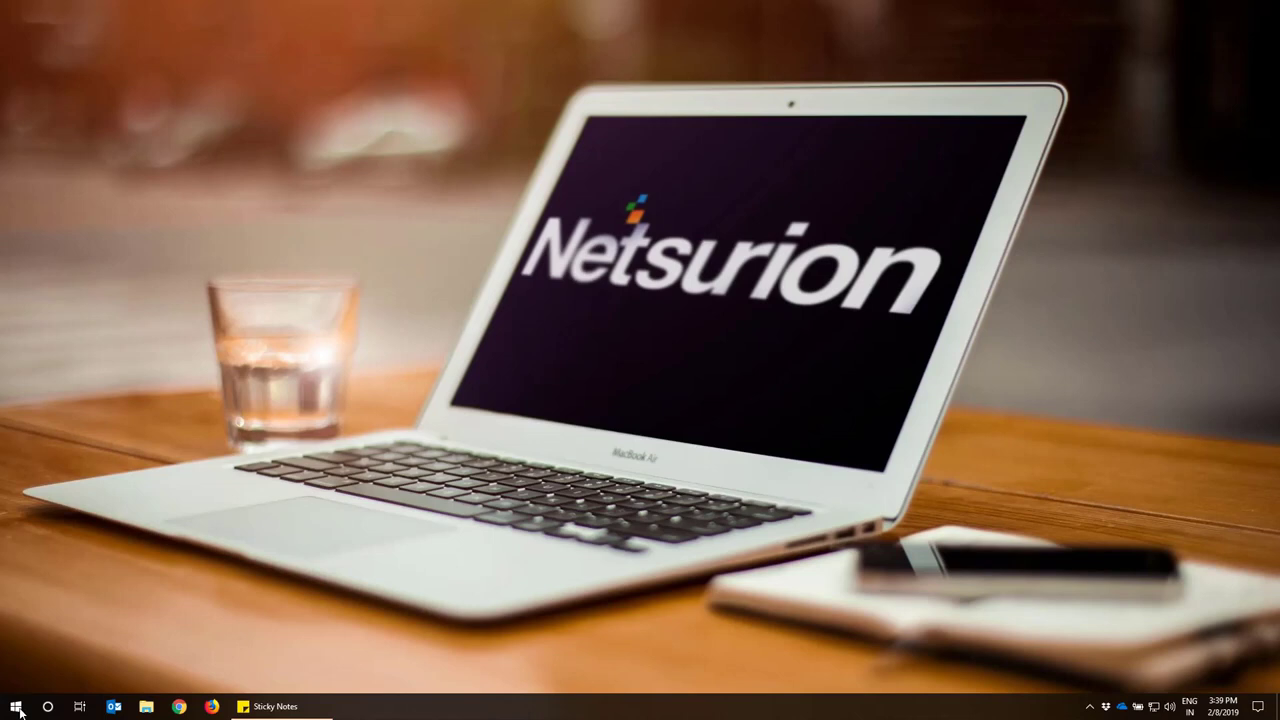
On the sensor machine, search for "eventtracker sensor", launch EventTracker Sensor and allow it to make changes.
left_click(18, 709)
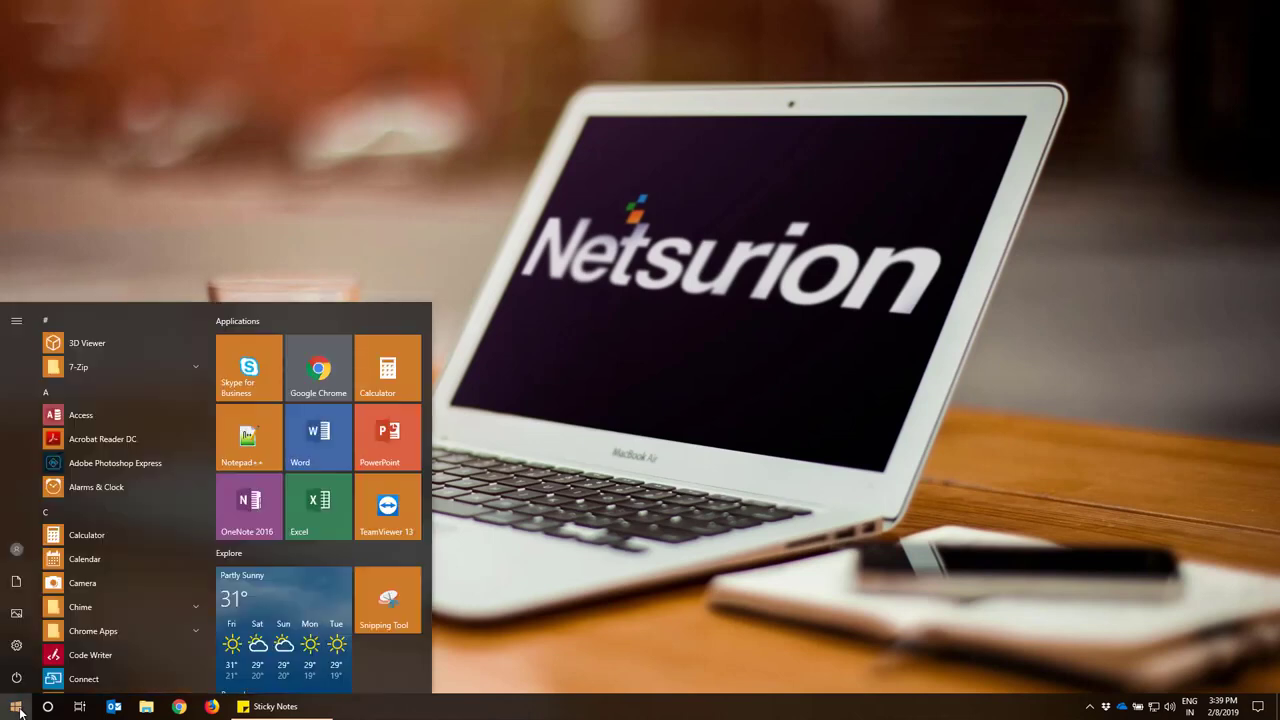
type("eventtrack")
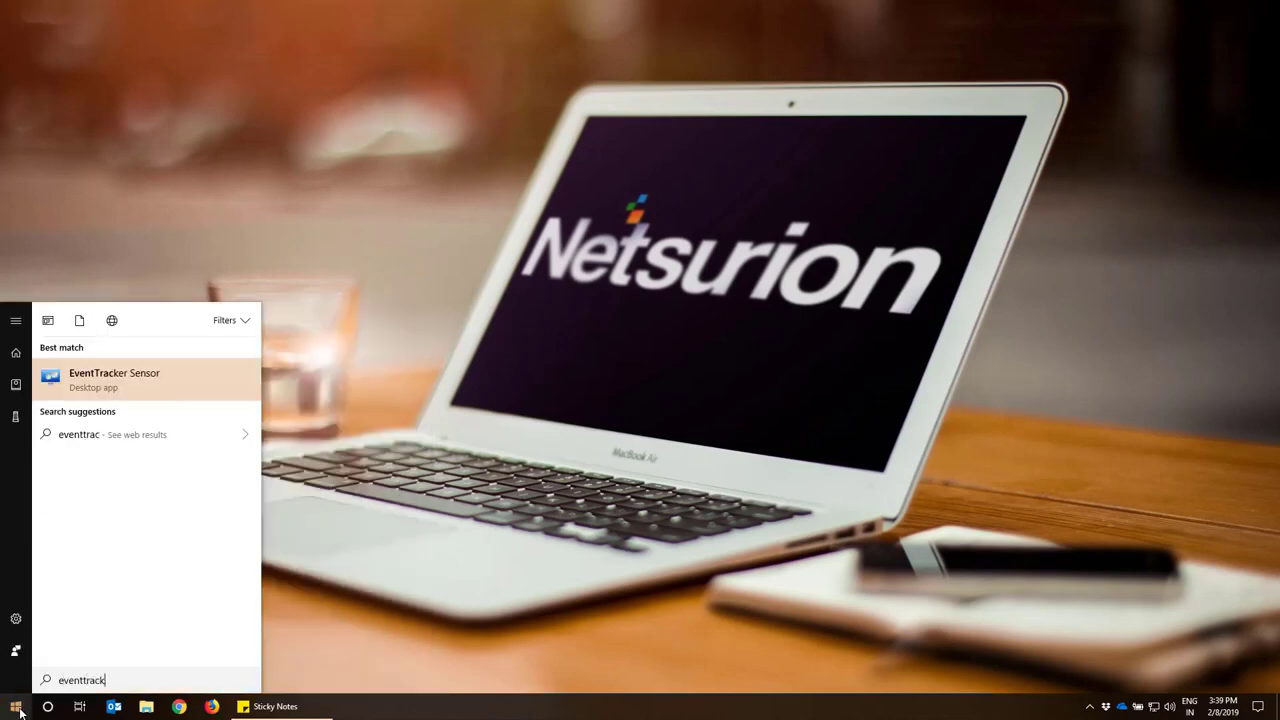
type("er sensor")
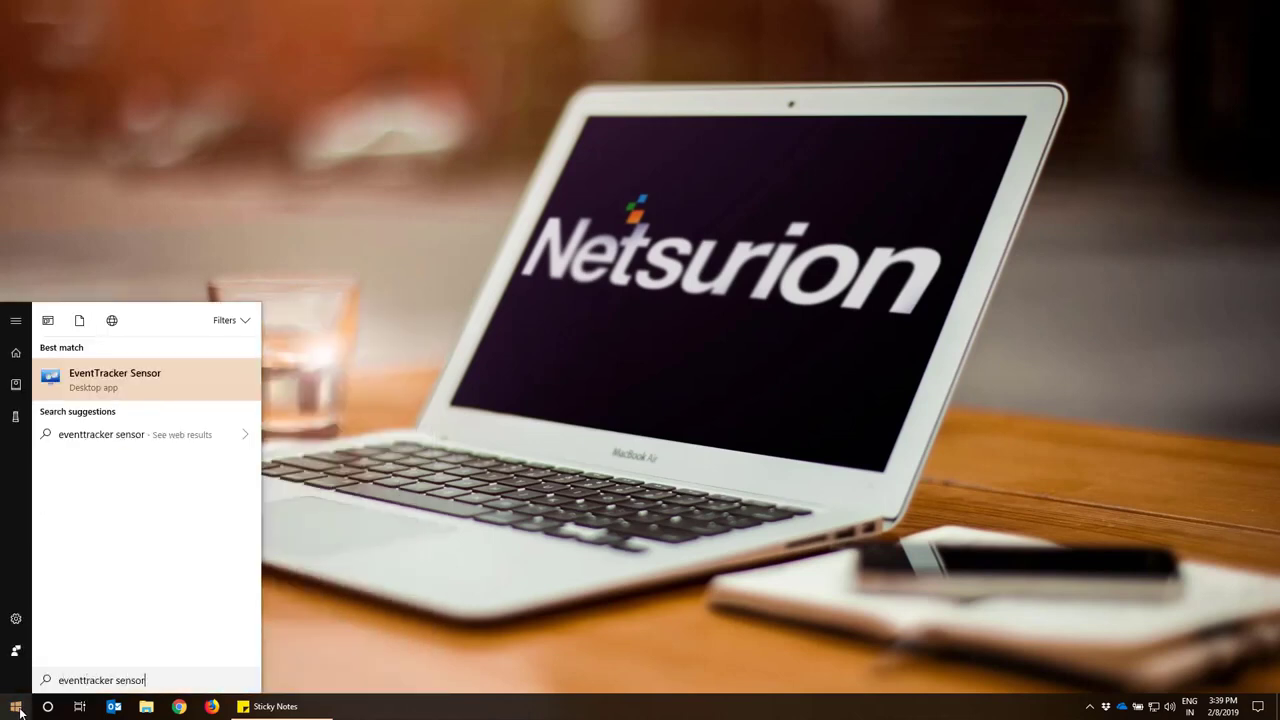
left_click(103, 381)
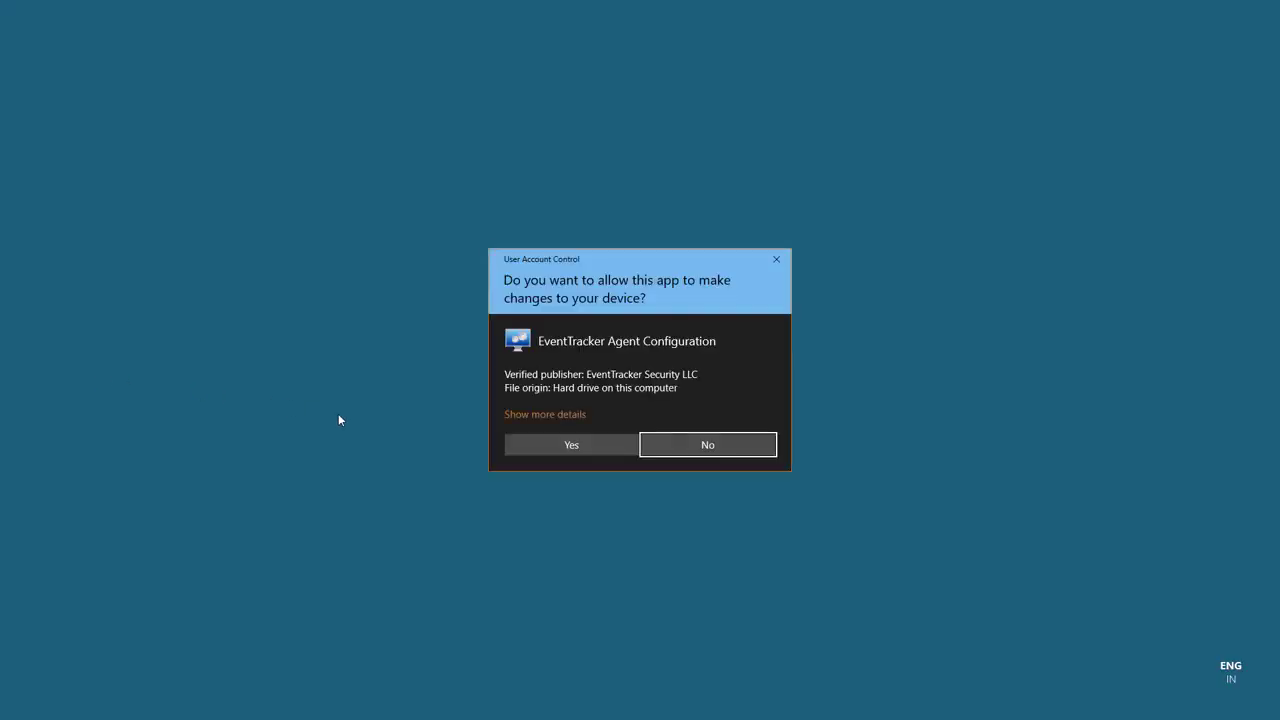
left_click(526, 445)
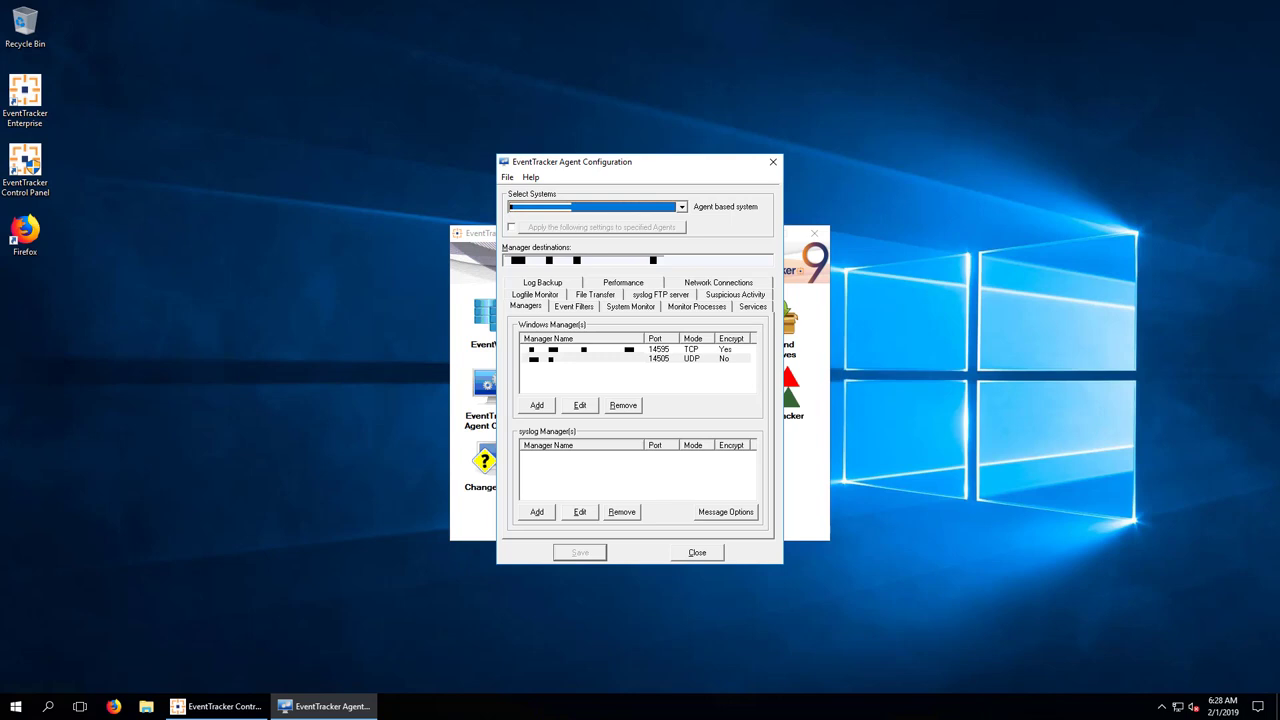
Enable protection for Agent configuration in the Security settings, allowing modifications from the Local System, and close the dialog.
left_click(507, 177)
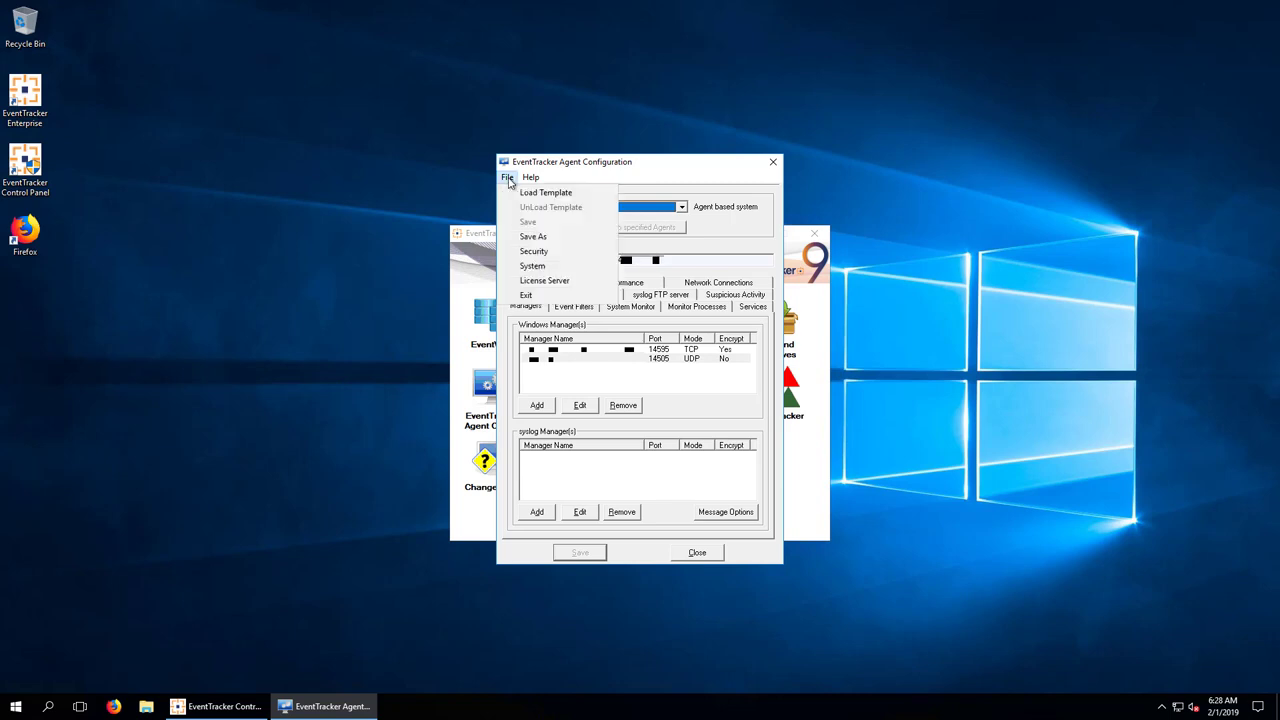
left_click(538, 252)
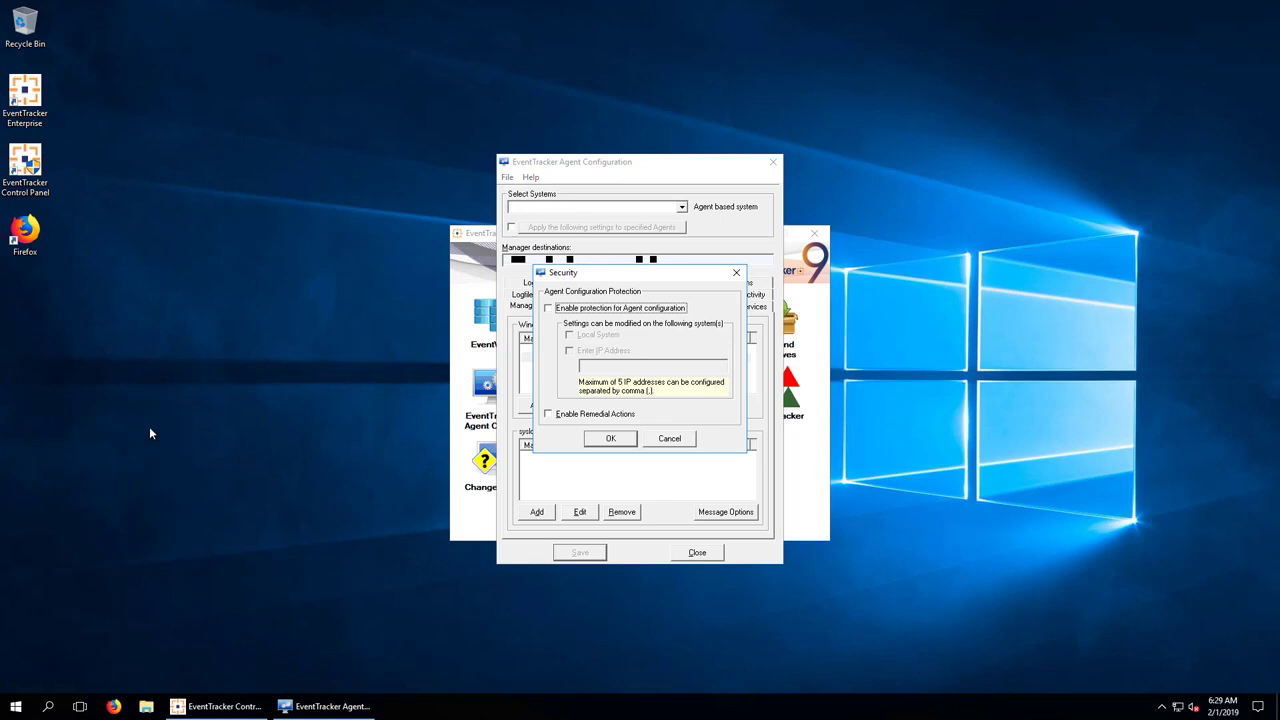
left_click(549, 309)
left_click(570, 336)
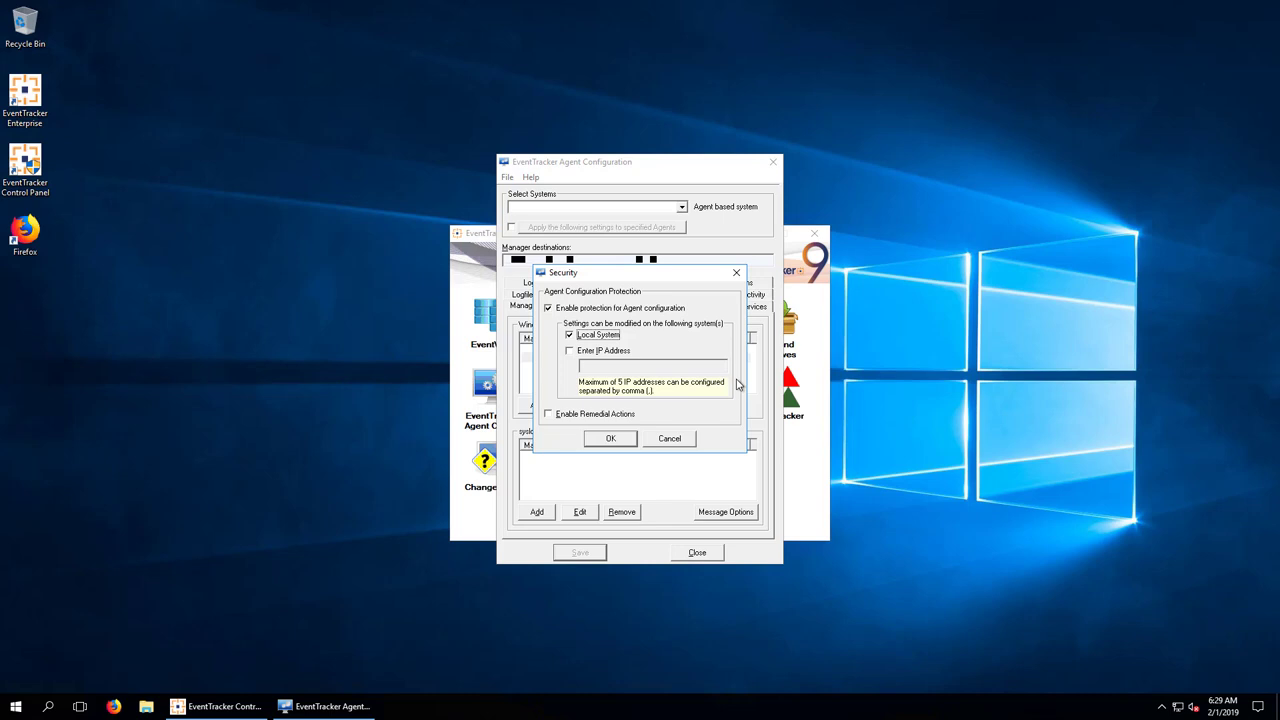
left_click(736, 272)
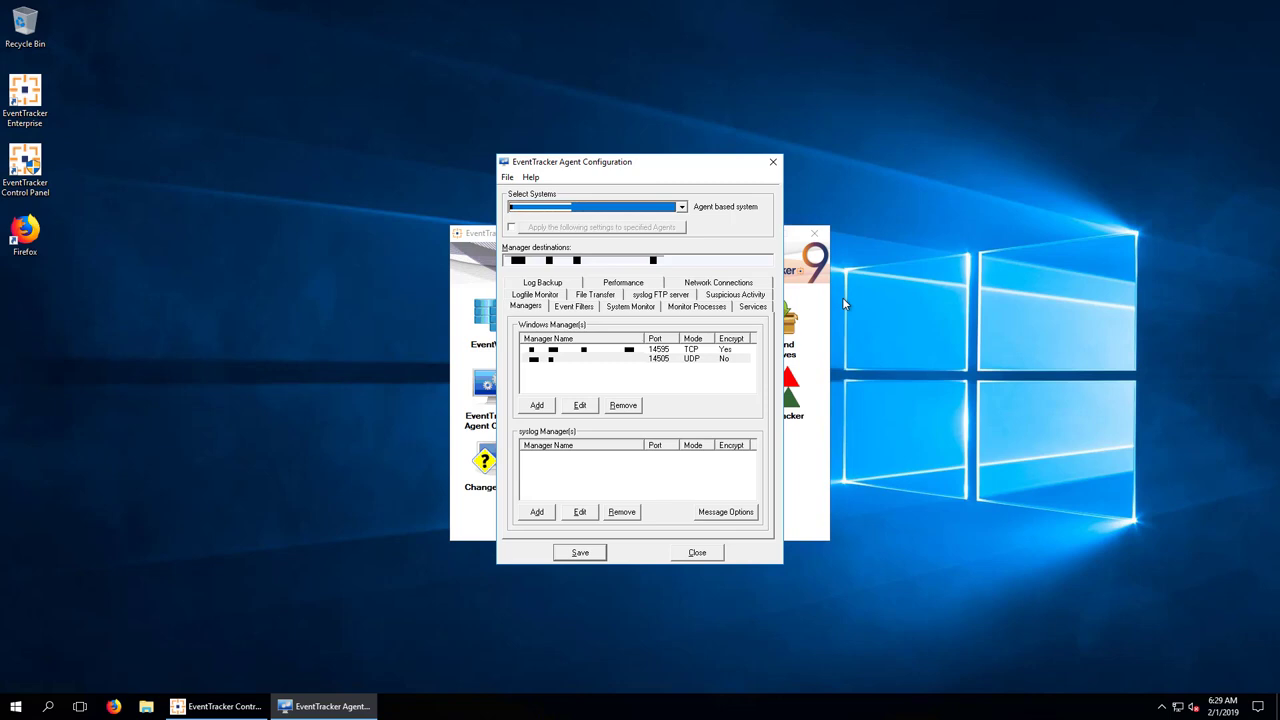
Open the License Server configuration and accept its server and port settings.
left_click(507, 177)
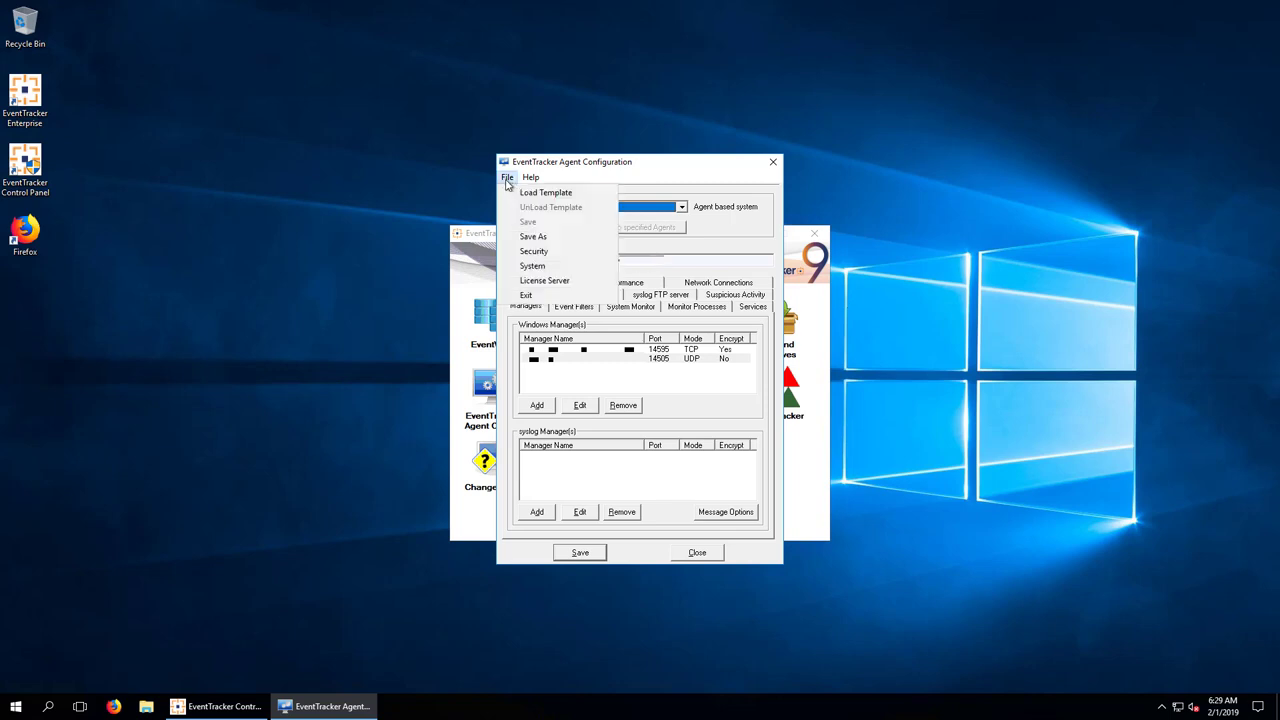
left_click(540, 283)
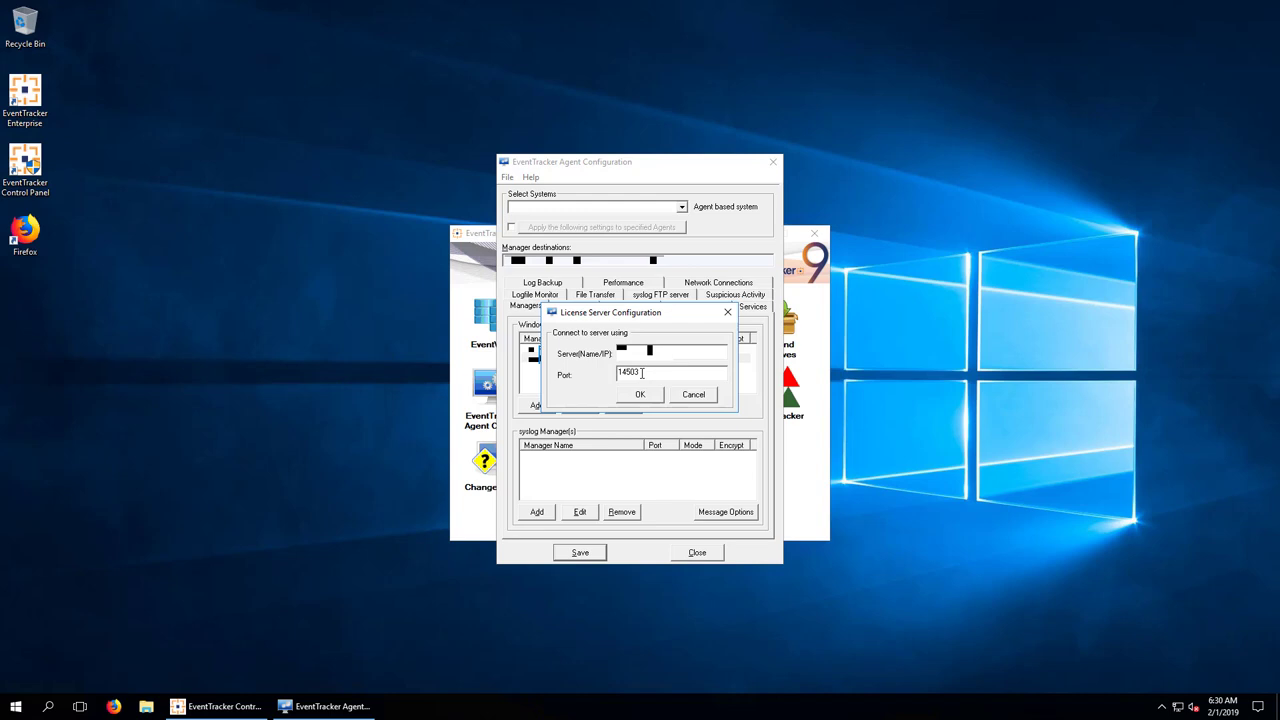
left_click(644, 396)
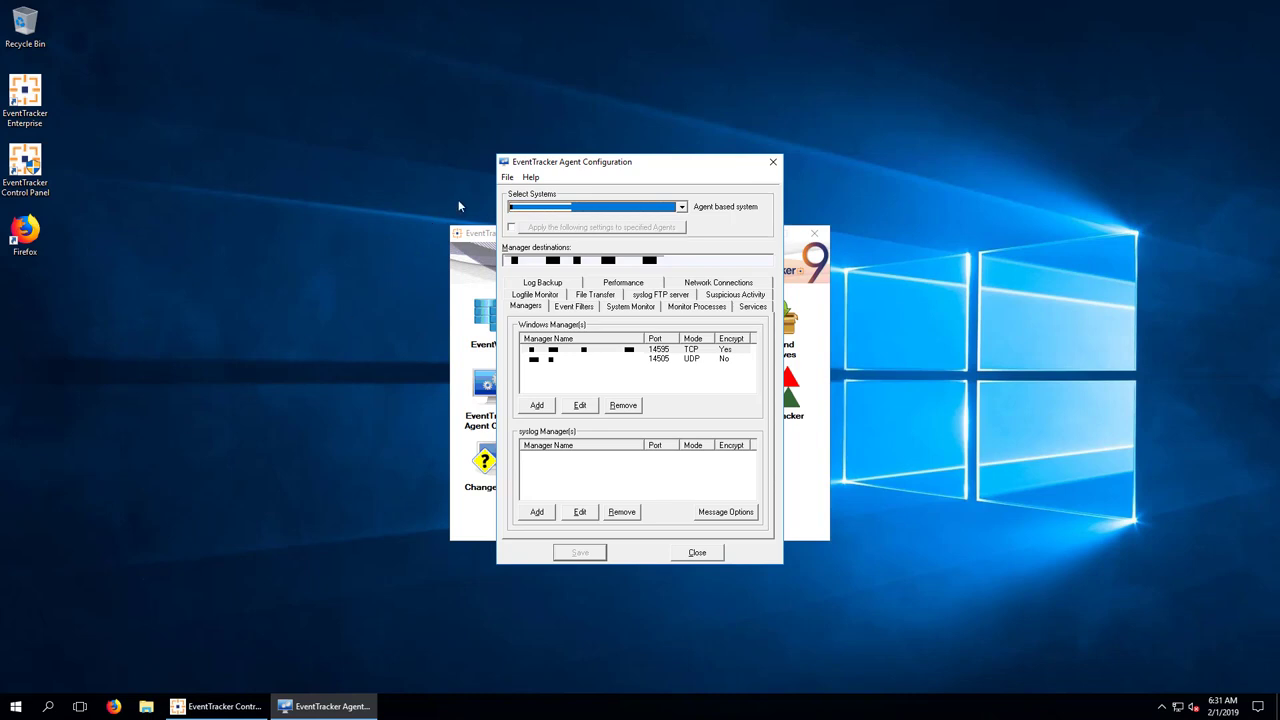
Load etaconfig.ini from the EventTracker Agent folder as the configuration template.
left_click(507, 177)
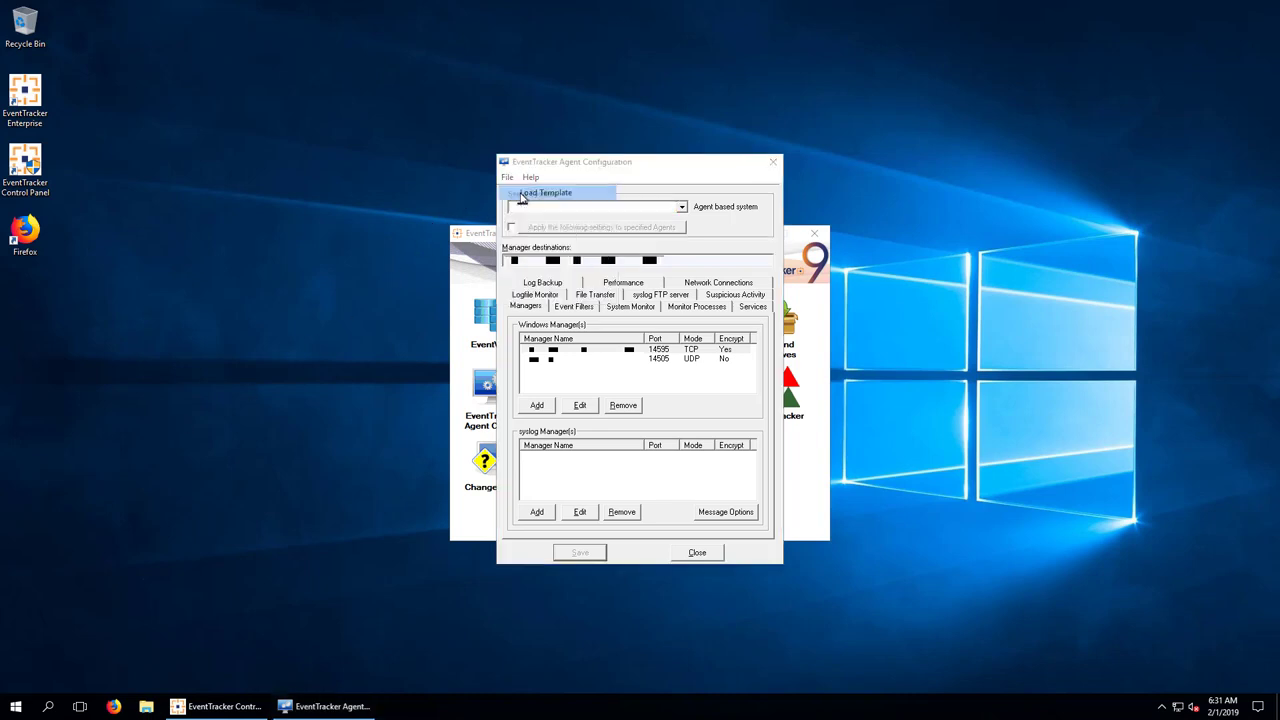
left_click(522, 196)
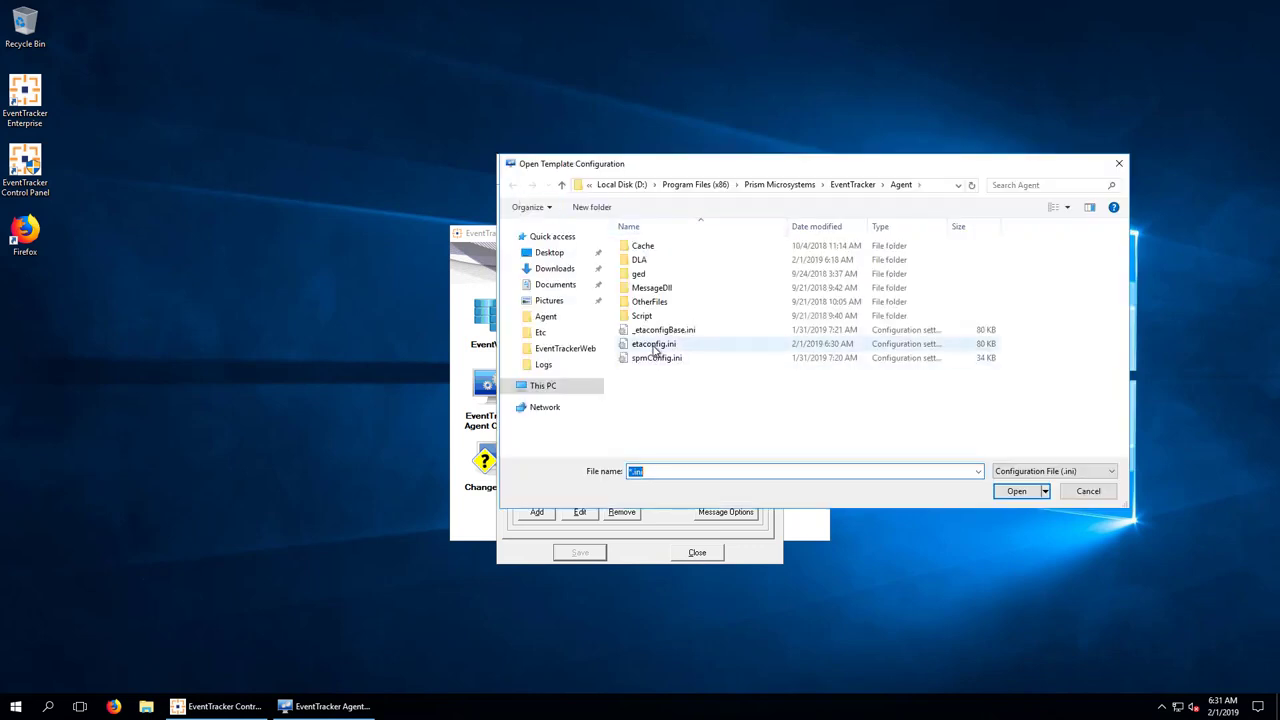
left_click(654, 346)
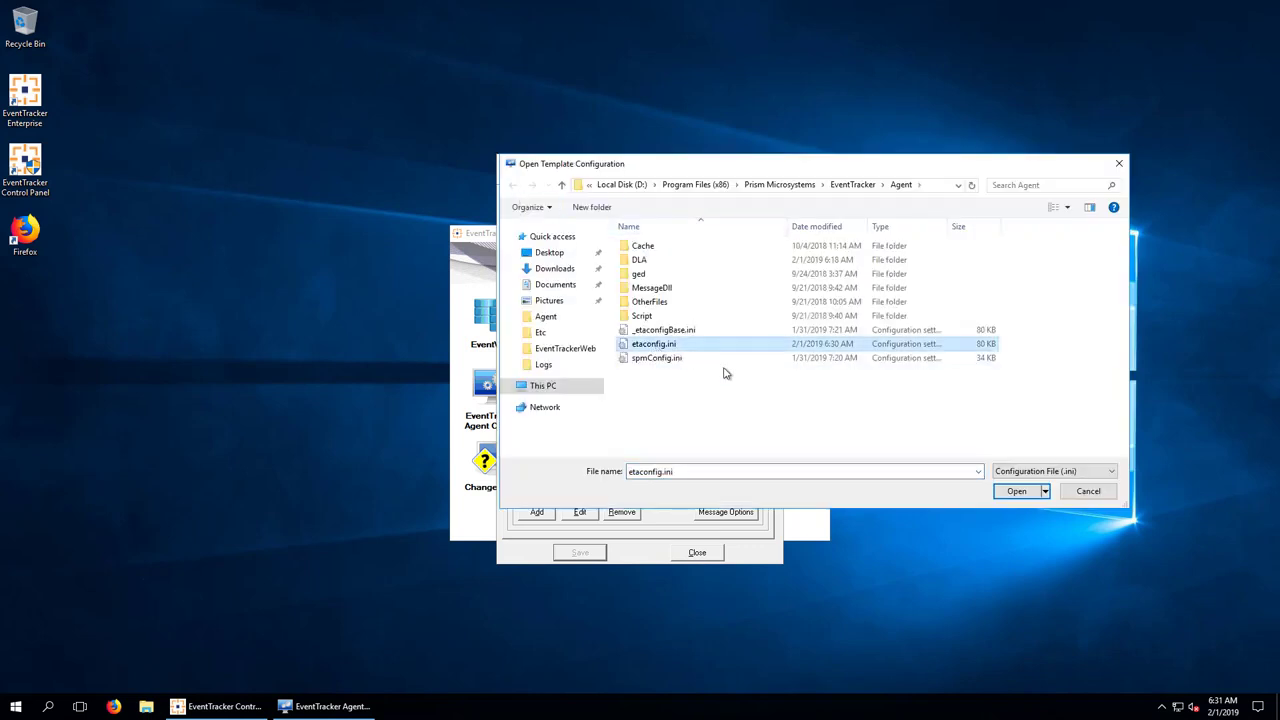
left_click(1016, 491)
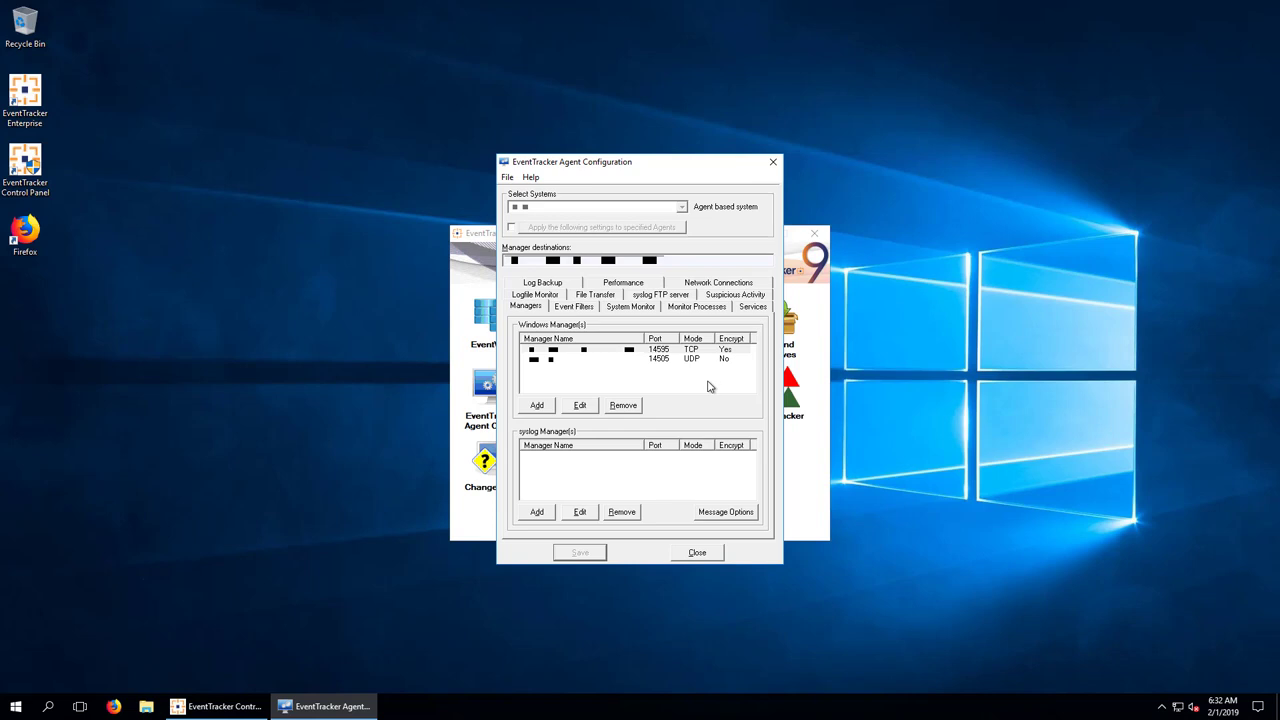
Add TRGETSC as a Windows manager destination on port 14505 using Guaranteed Delivery Mode (TCP) without encryption.
left_click(538, 406)
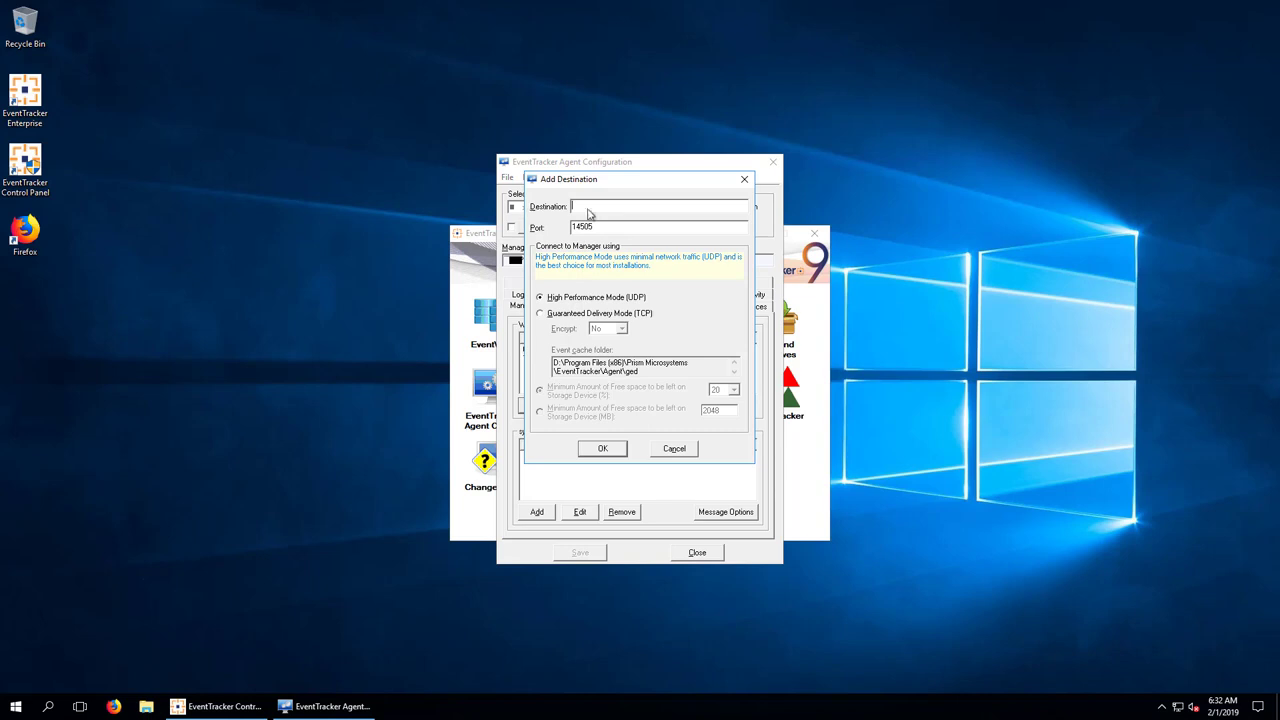
type("TRGETSC")
left_click(540, 314)
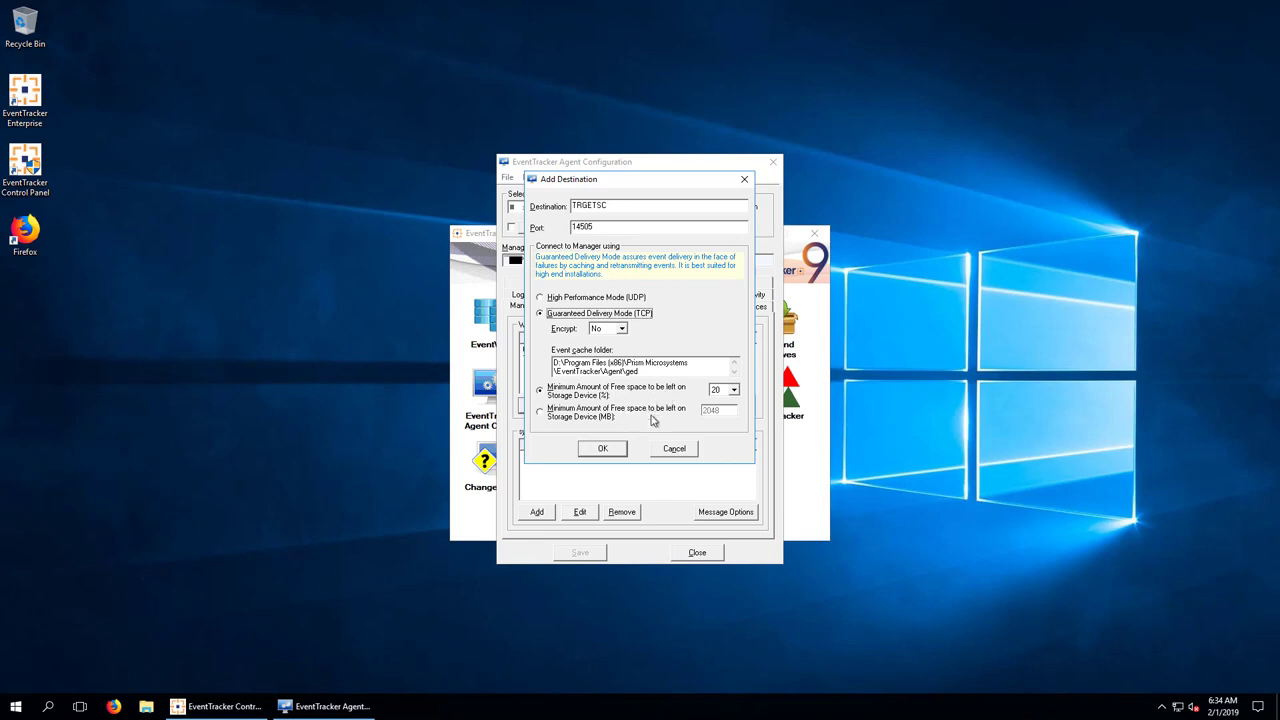
left_click(601, 450)
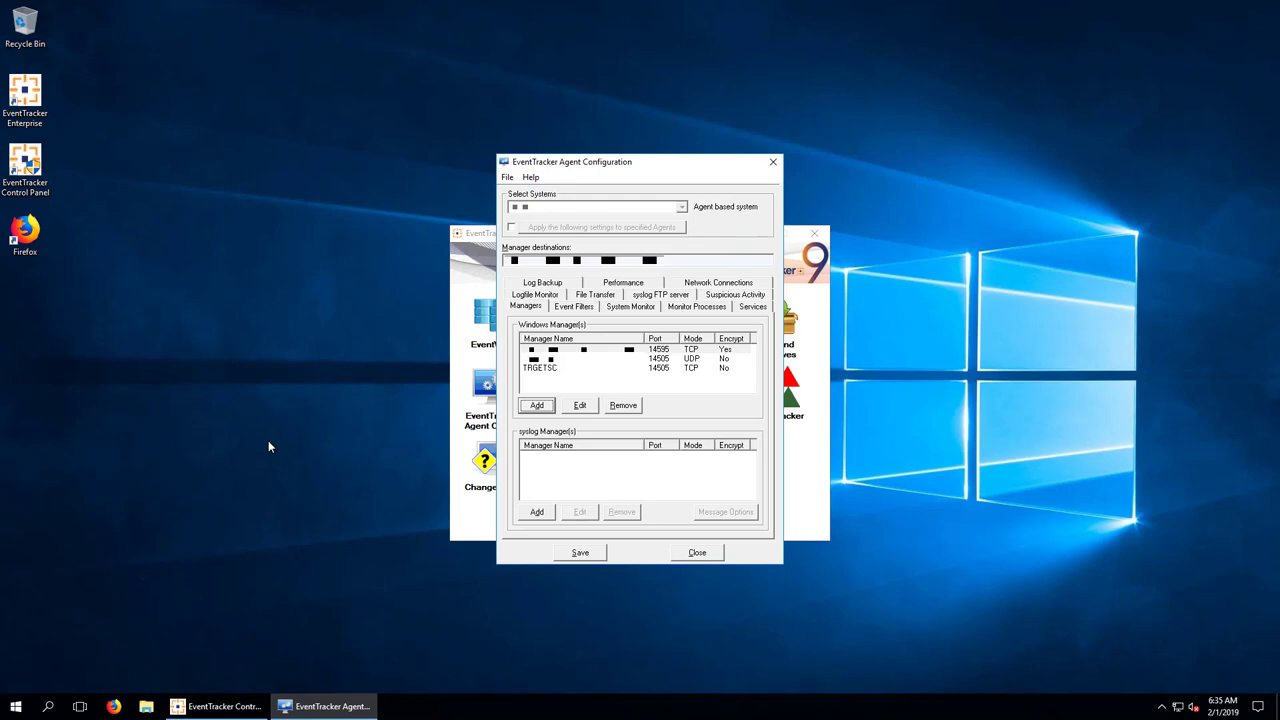
In the event filters, select Warning as an additional event type to filter out.
left_click(574, 307)
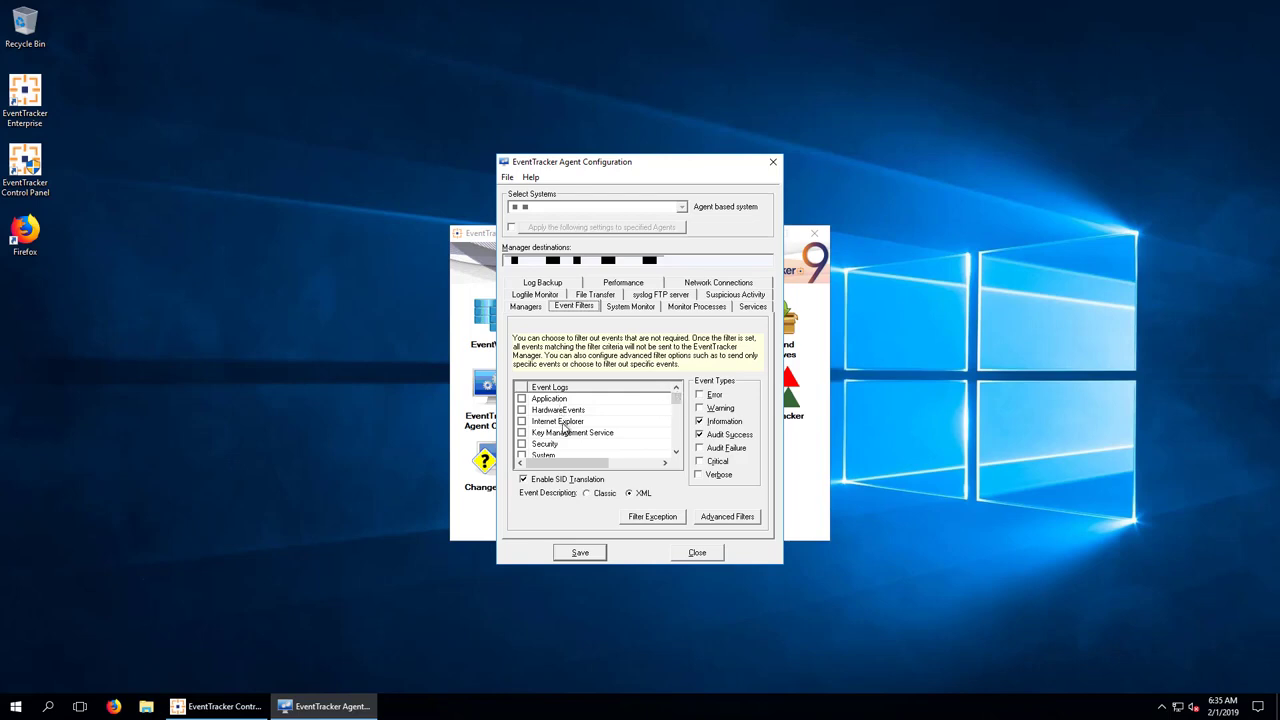
mouse_move(676, 398)
left_mouse_down()
mouse_move(683, 414)
mouse_move(681, 395)
left_mouse_up()
left_click(700, 410)
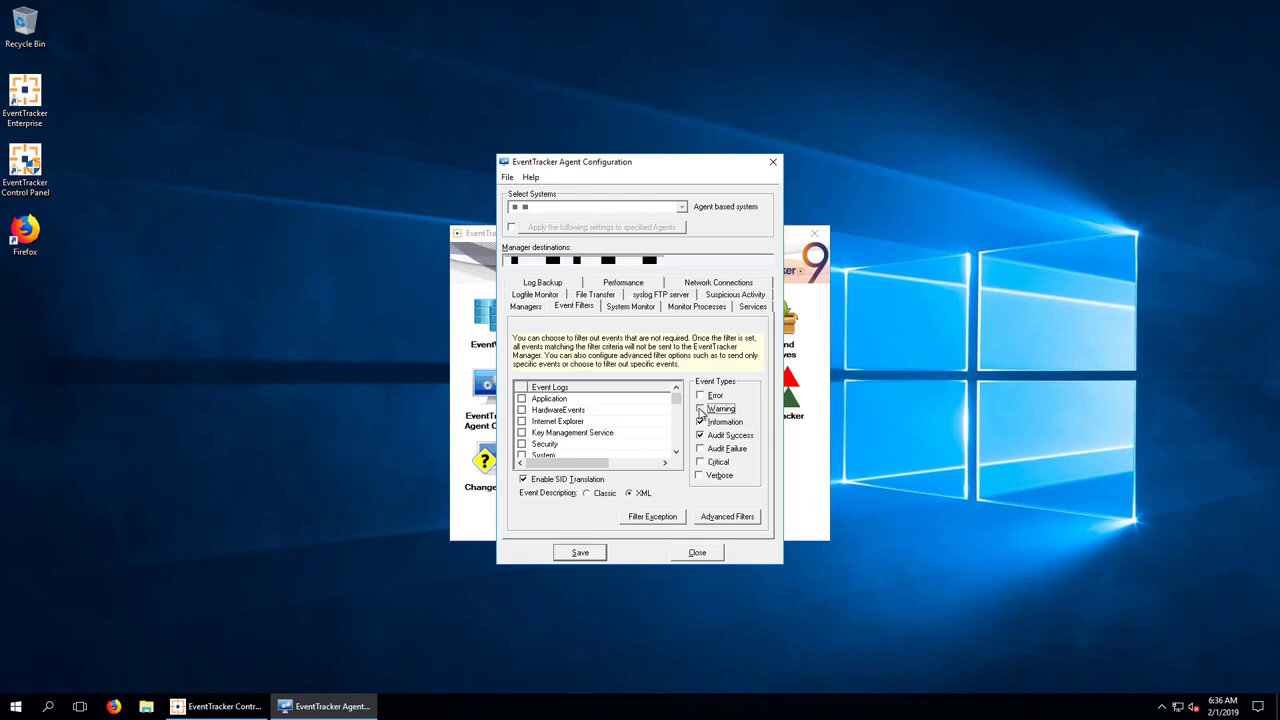
Add a new filter exception with all event detail fields left blank, and close the Filter Exception list.
left_click(679, 520)
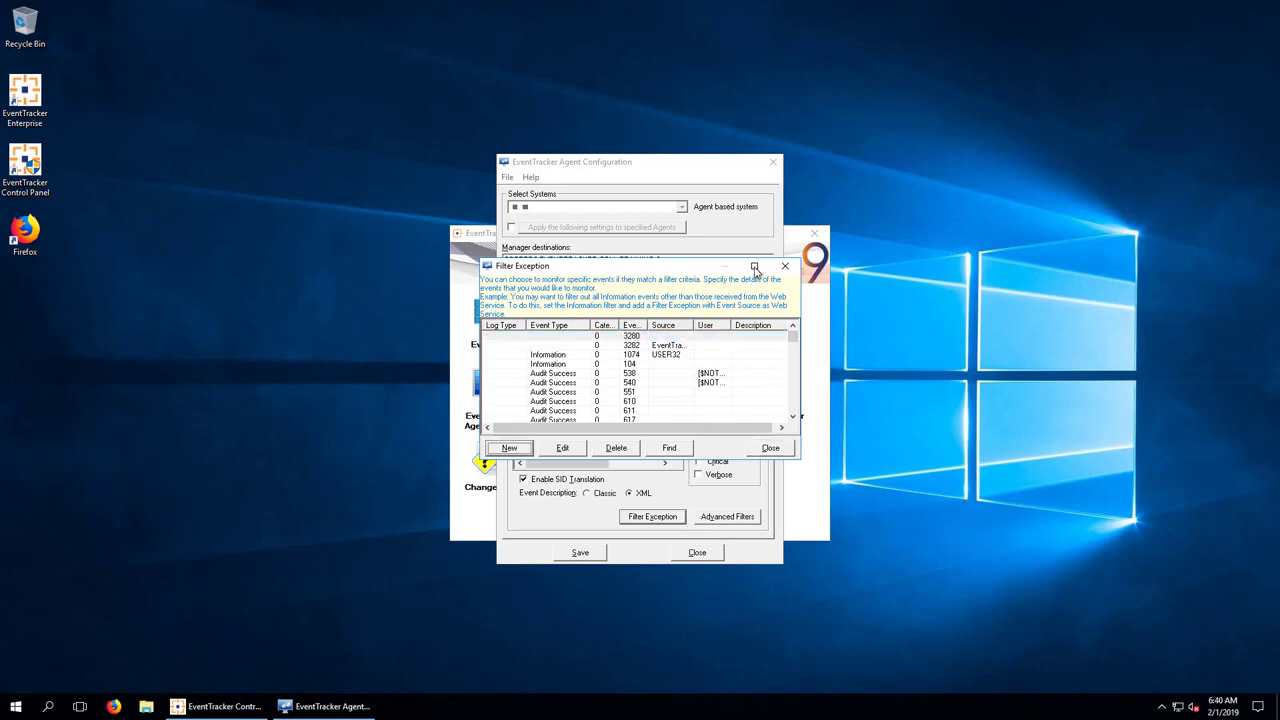
left_click(754, 265)
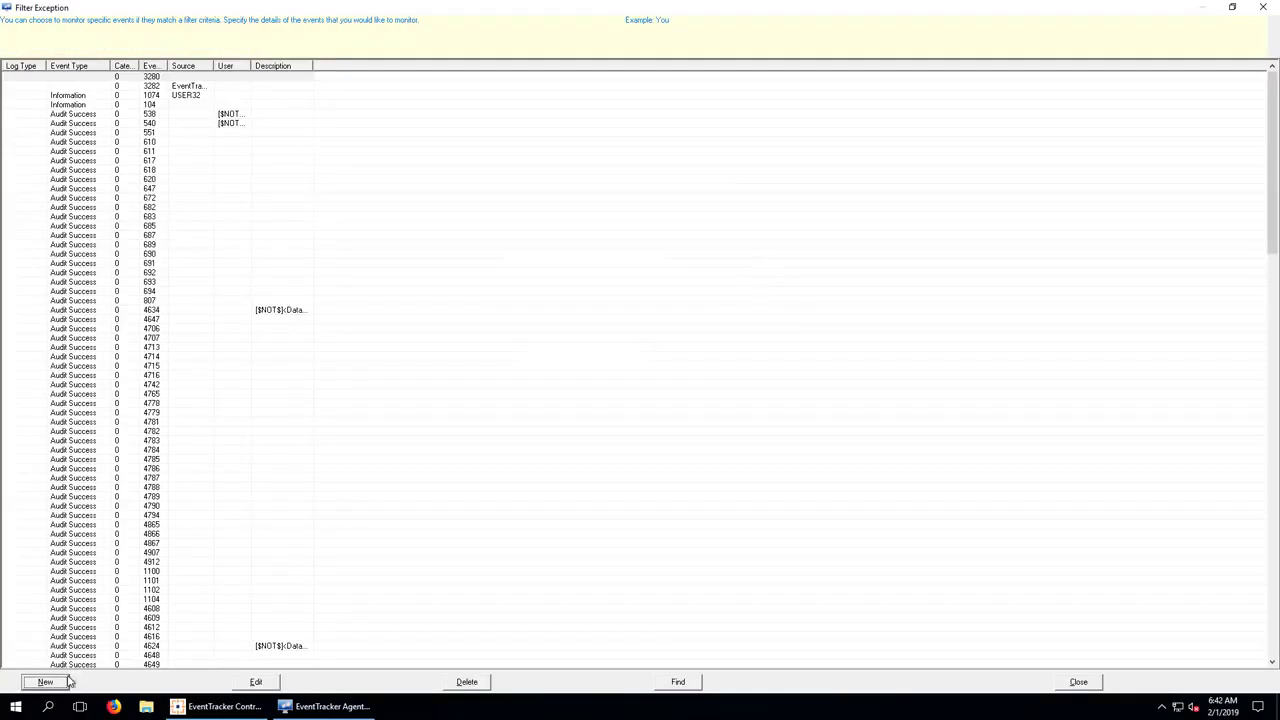
left_click(68, 681)
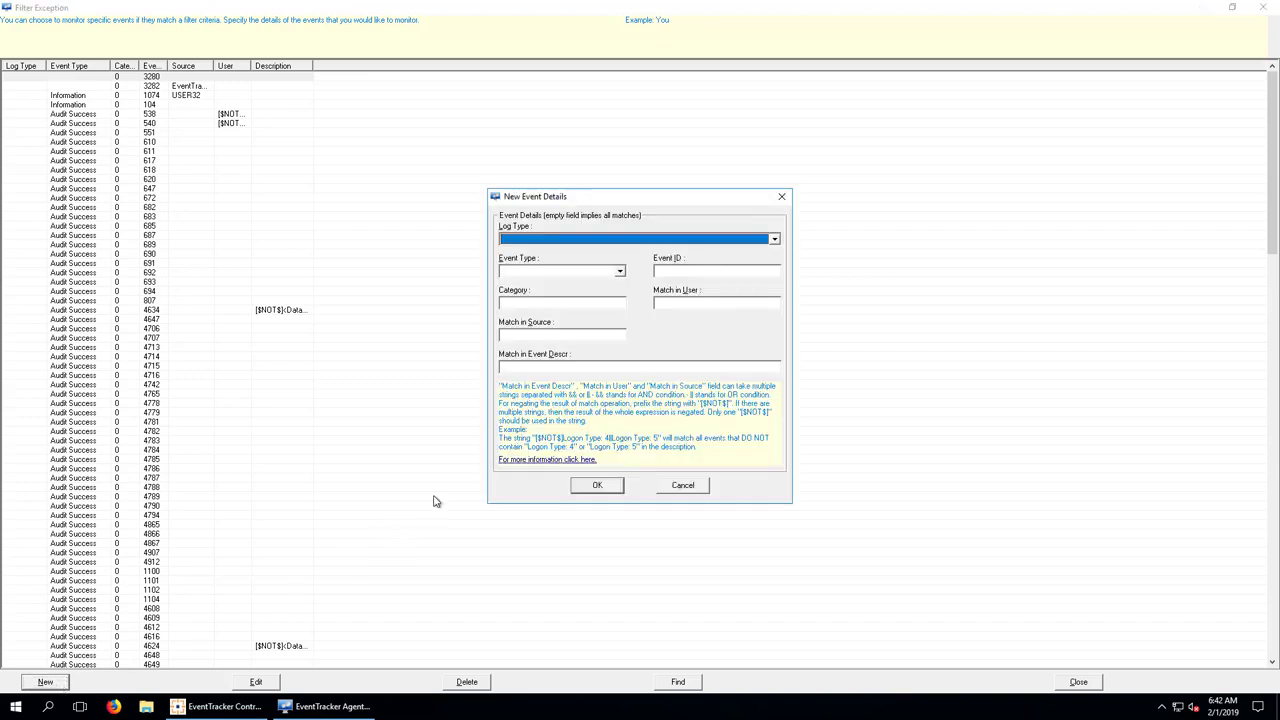
left_click(516, 340)
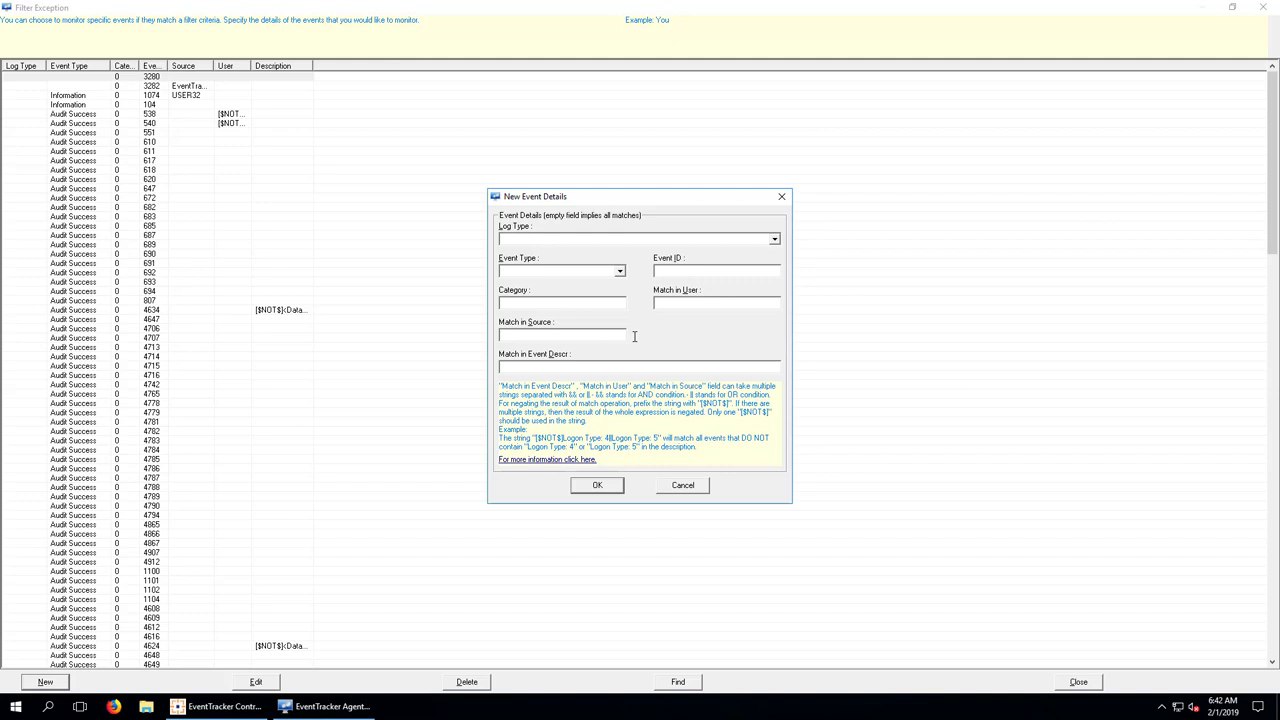
left_click(600, 486)
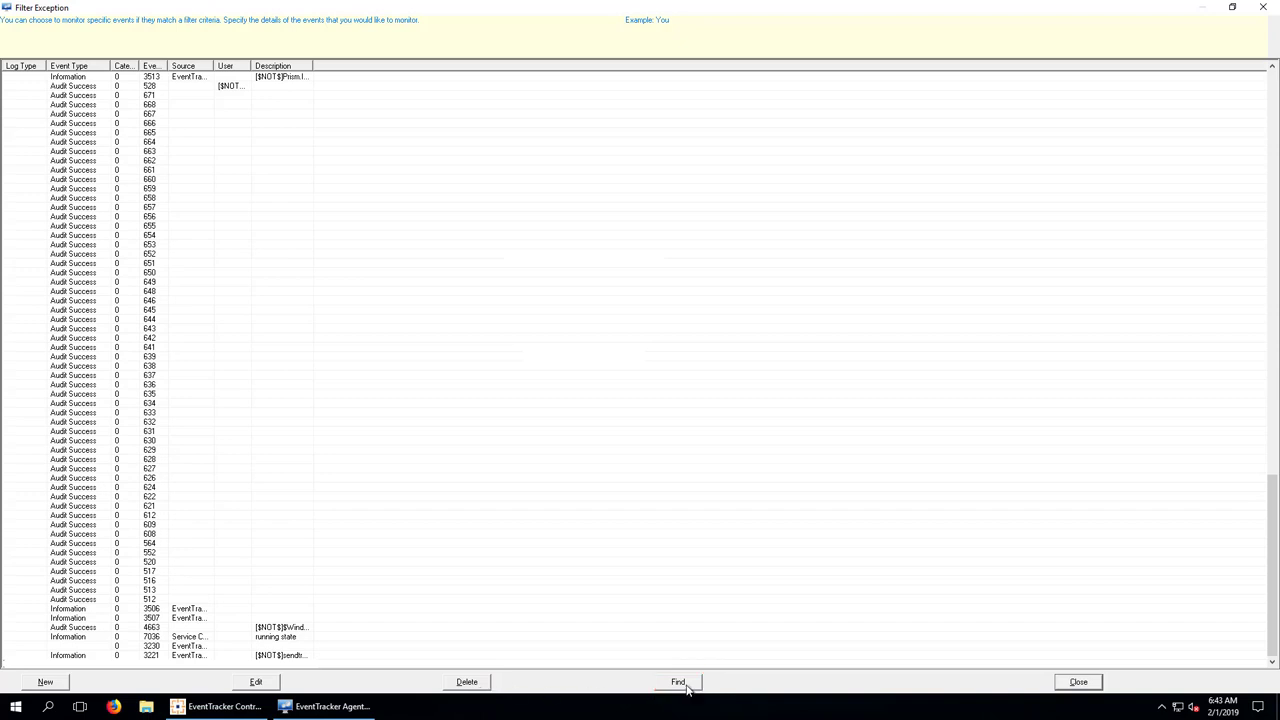
left_click(1262, 8)
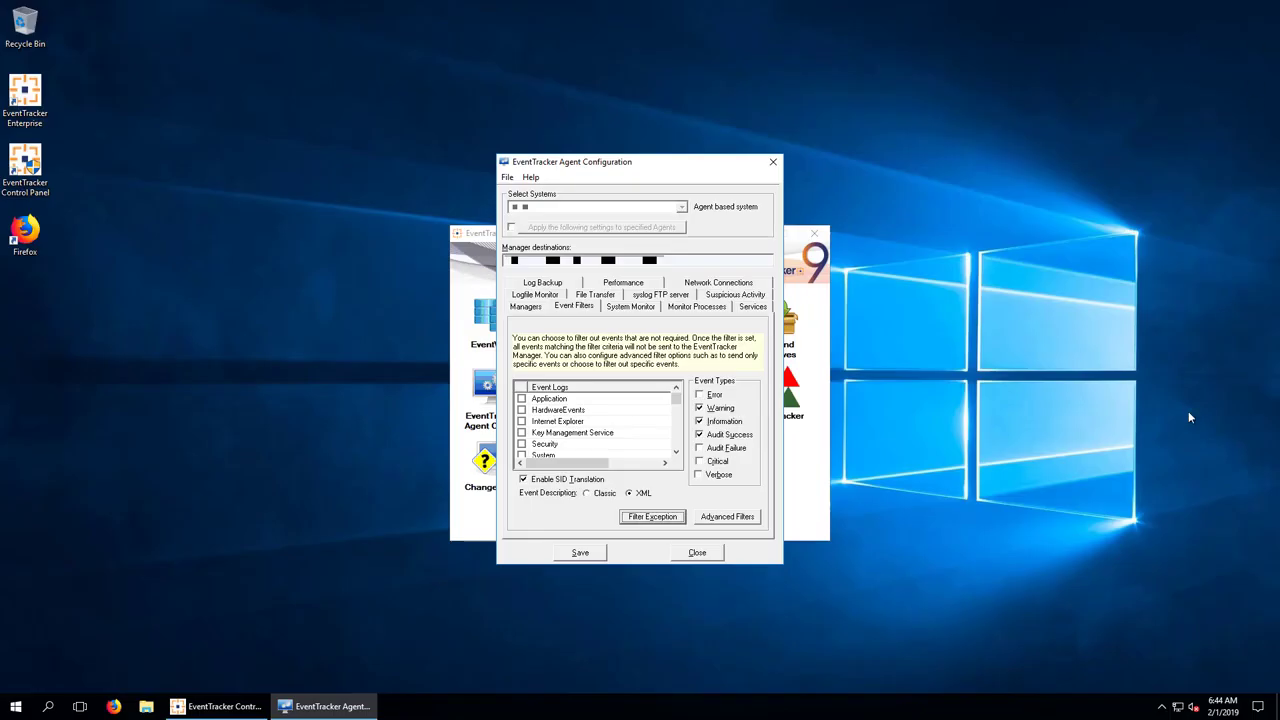
Add a new advanced filter with all event detail fields left blank.
left_click(740, 518)
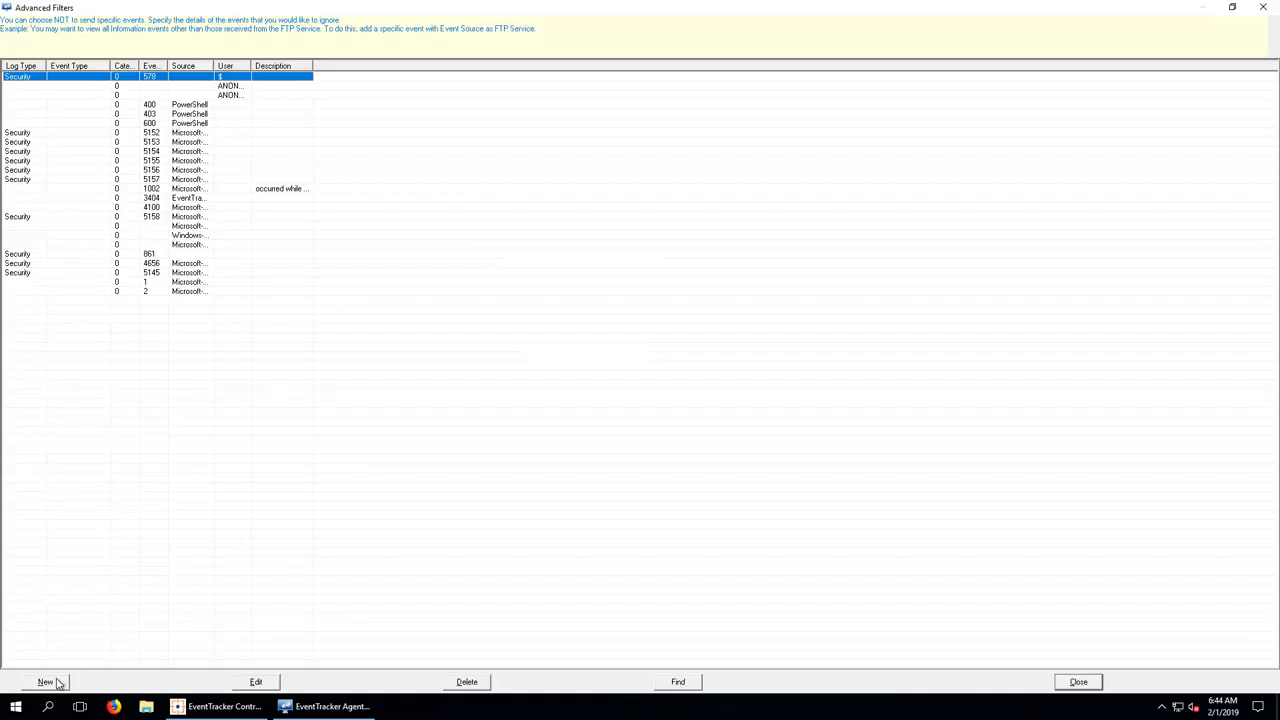
left_click(46, 682)
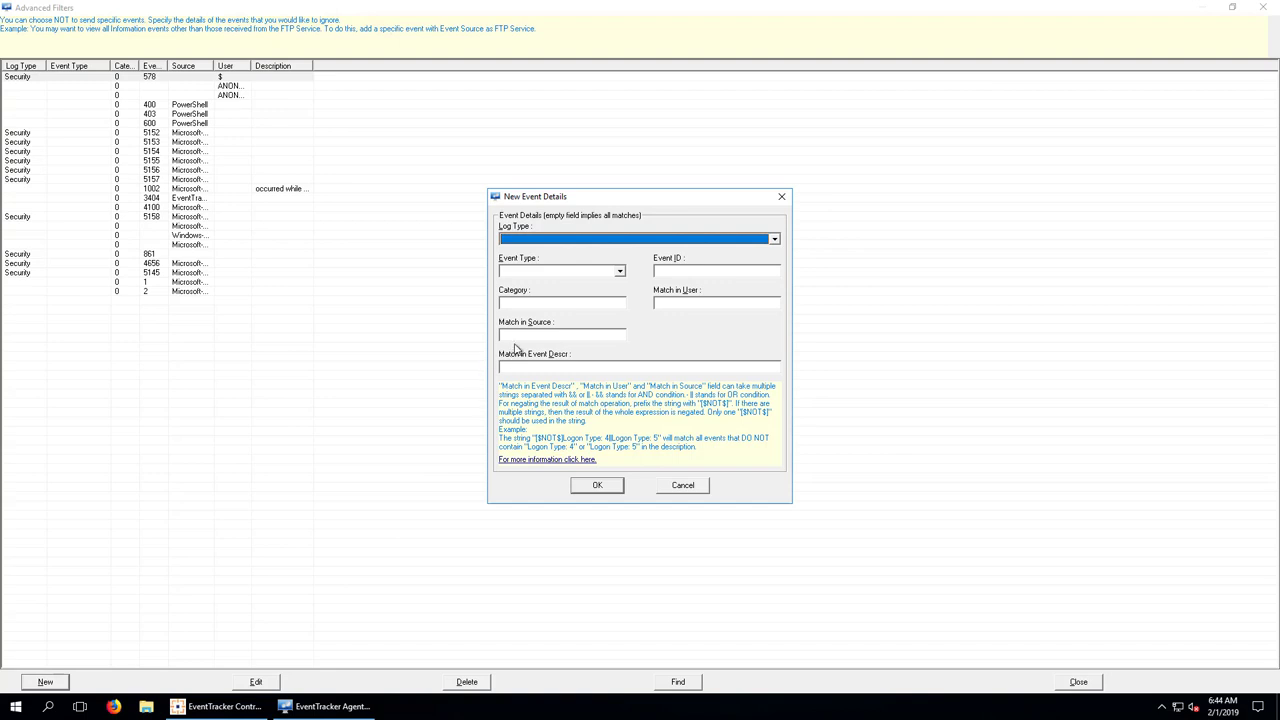
left_click(519, 341)
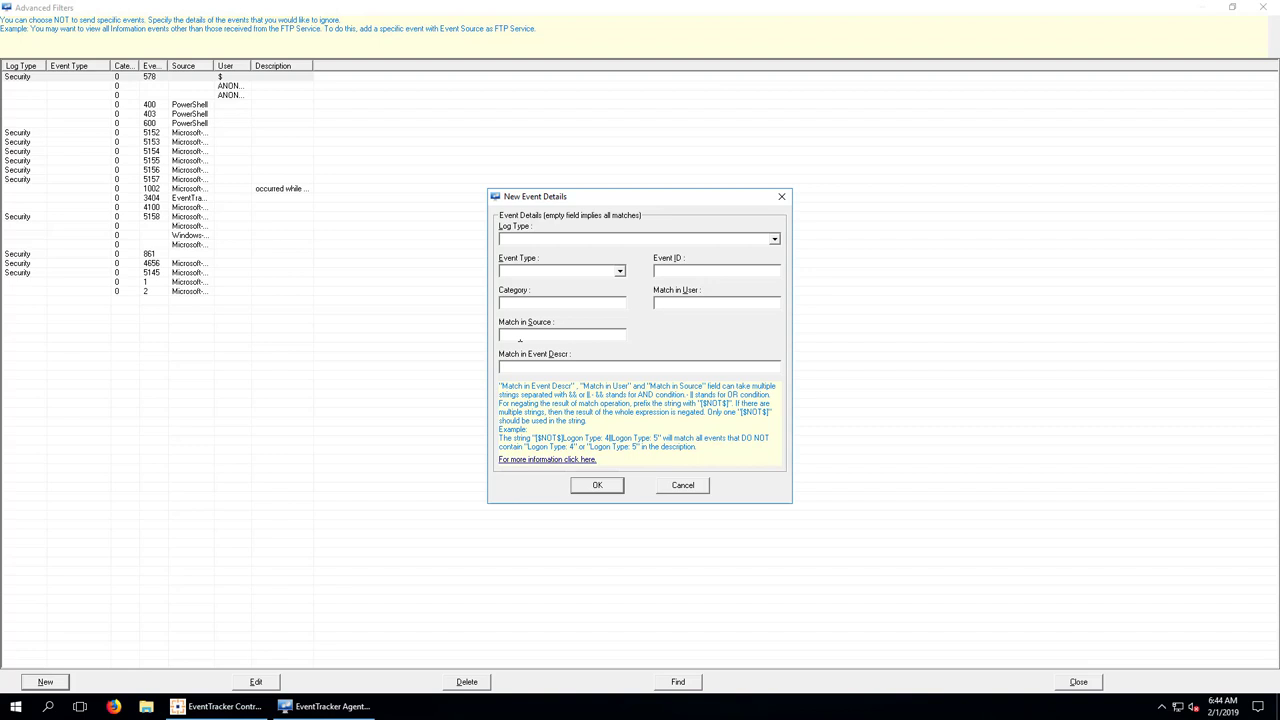
left_click(598, 486)
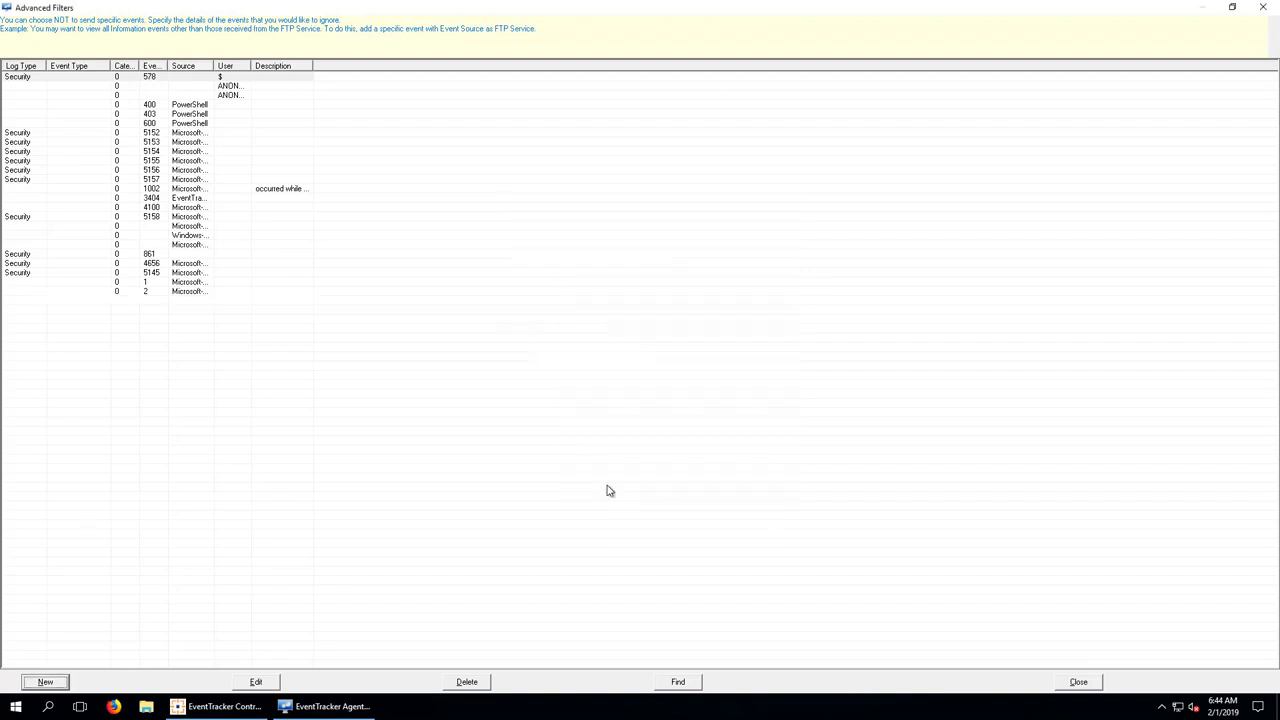
left_click(195, 309)
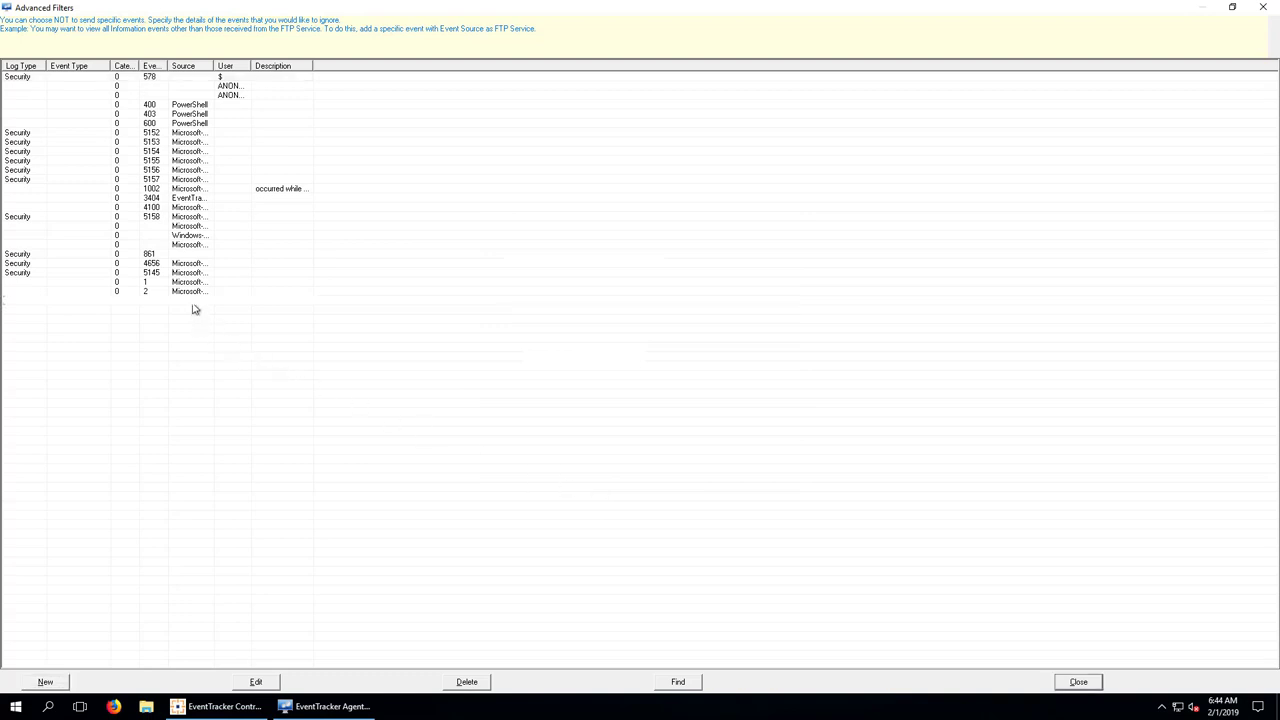
Close the Advanced Filters list and add TRGETSC as a file transfer manager on port 14515 with encryption set to Yes.
left_click(1262, 7)
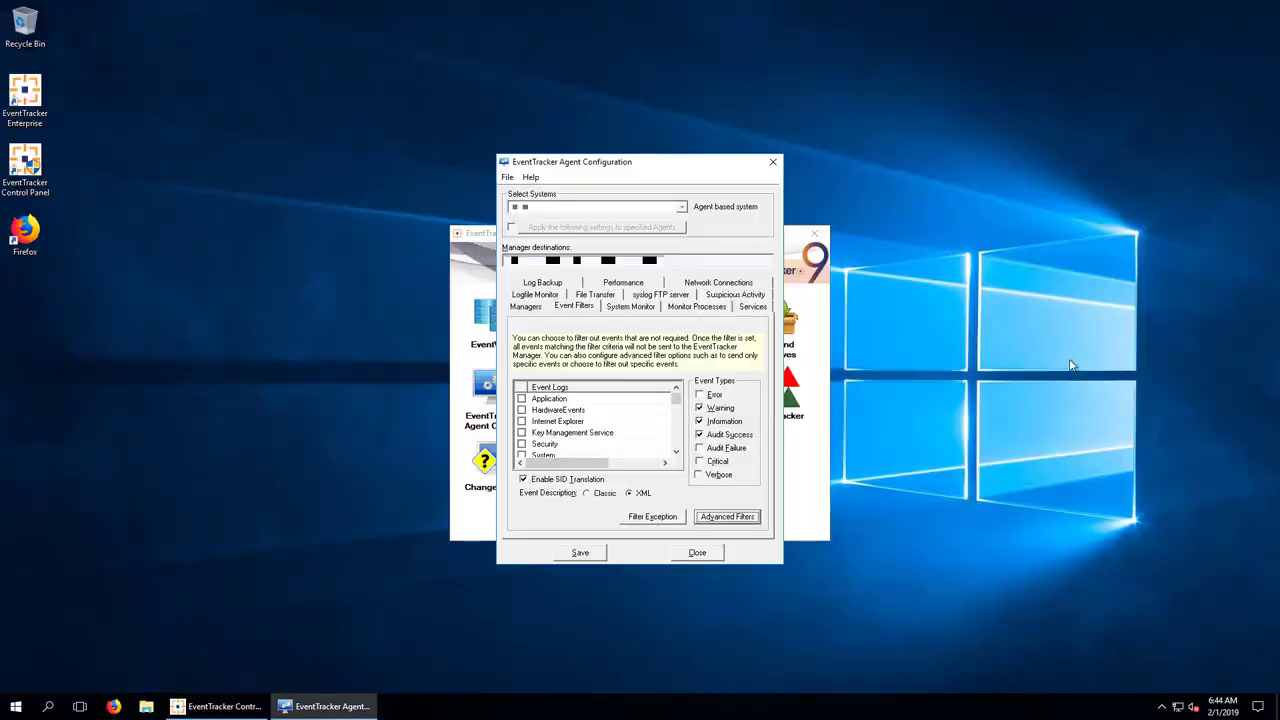
left_click(594, 296)
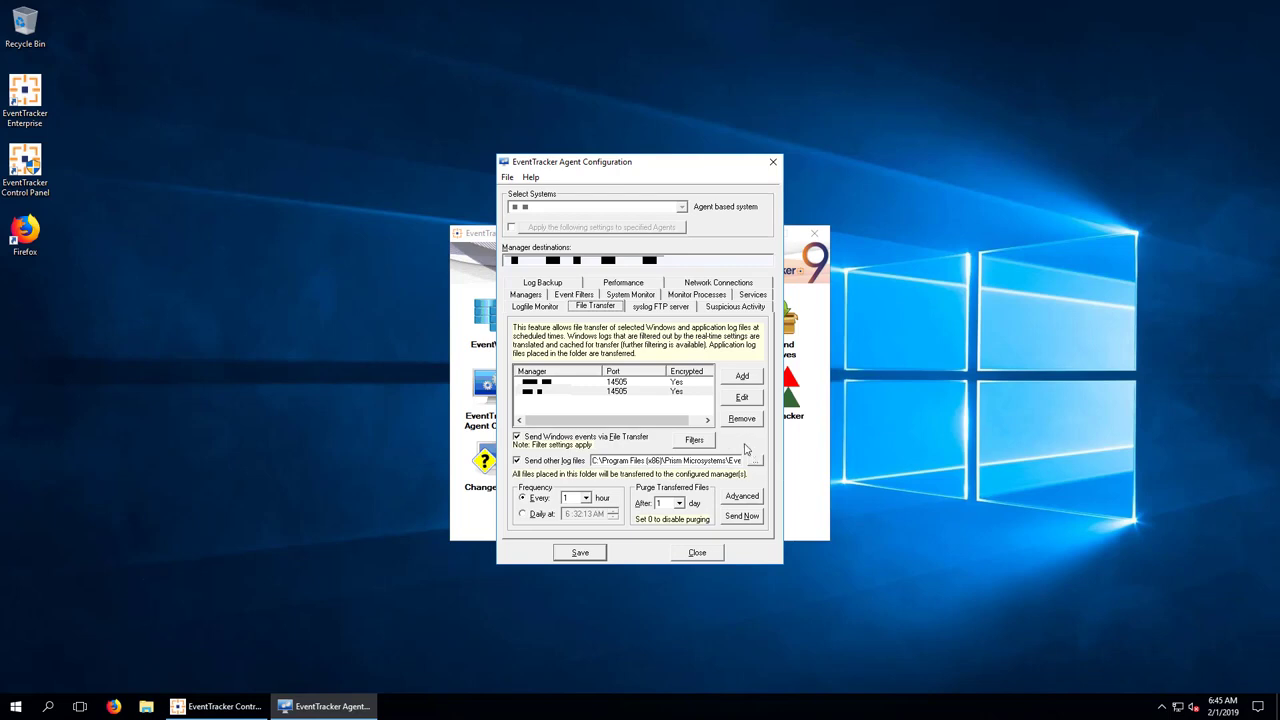
left_click(741, 378)
type("TRGETSC")
left_click(598, 382)
type("14515")
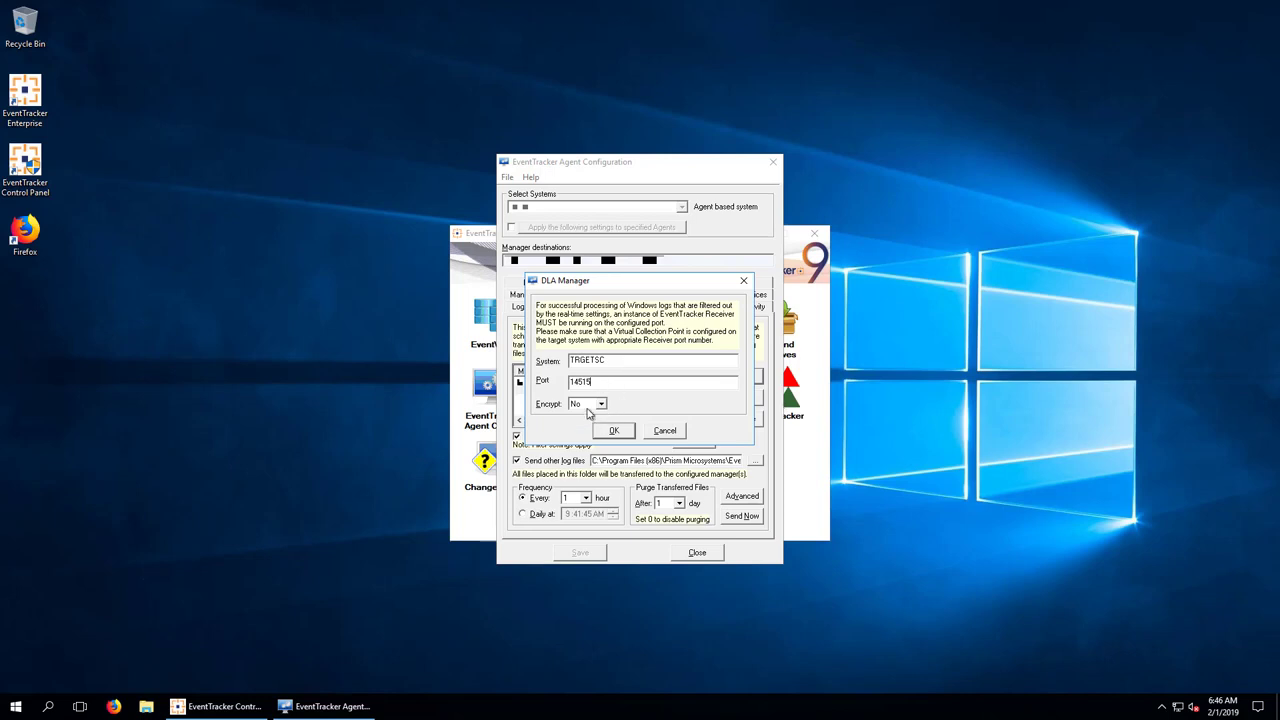
left_click(589, 408)
left_click(578, 425)
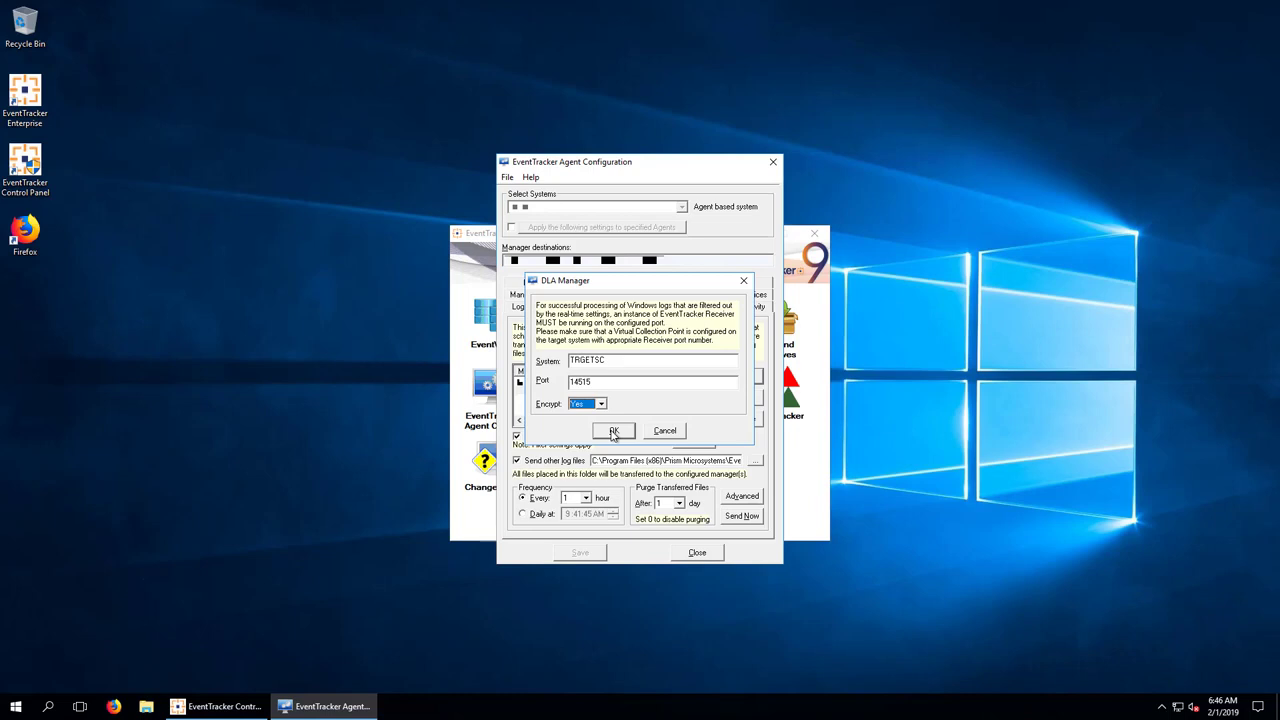
left_click(614, 431)
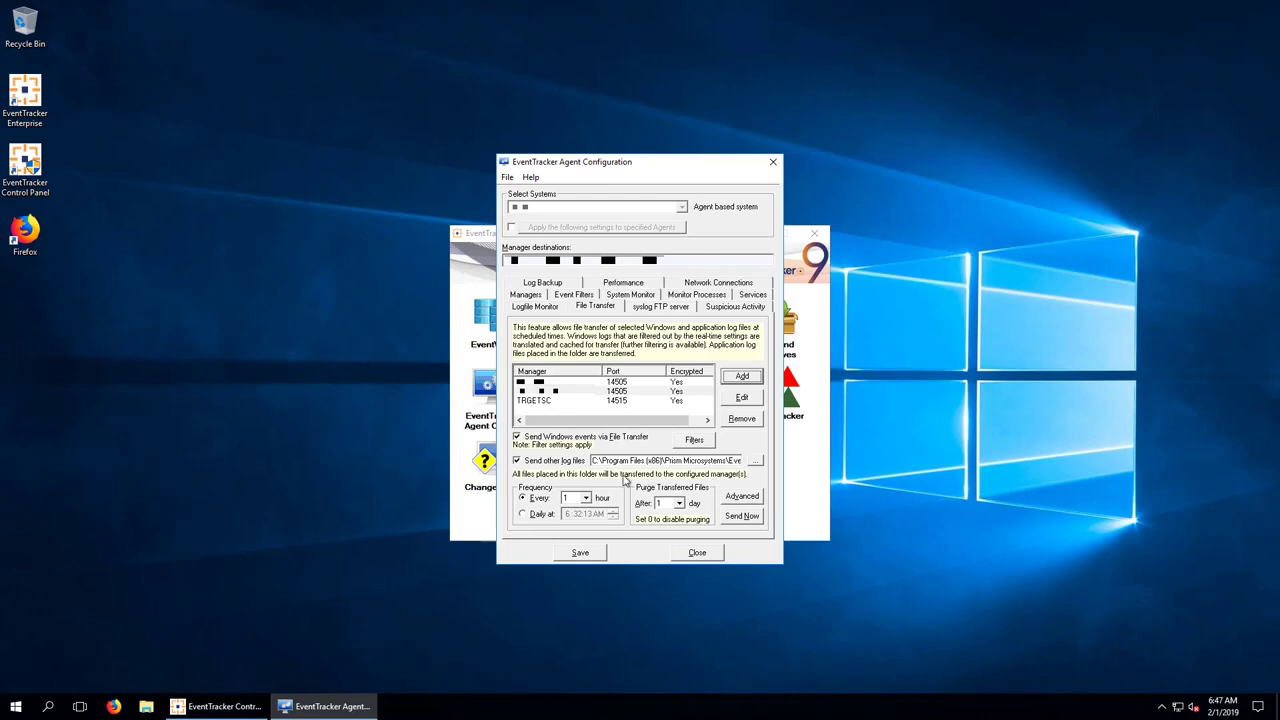
Set the file transfer frequency to daily at 6:32:13 AM and accept the advanced retry options.
left_click(522, 515)
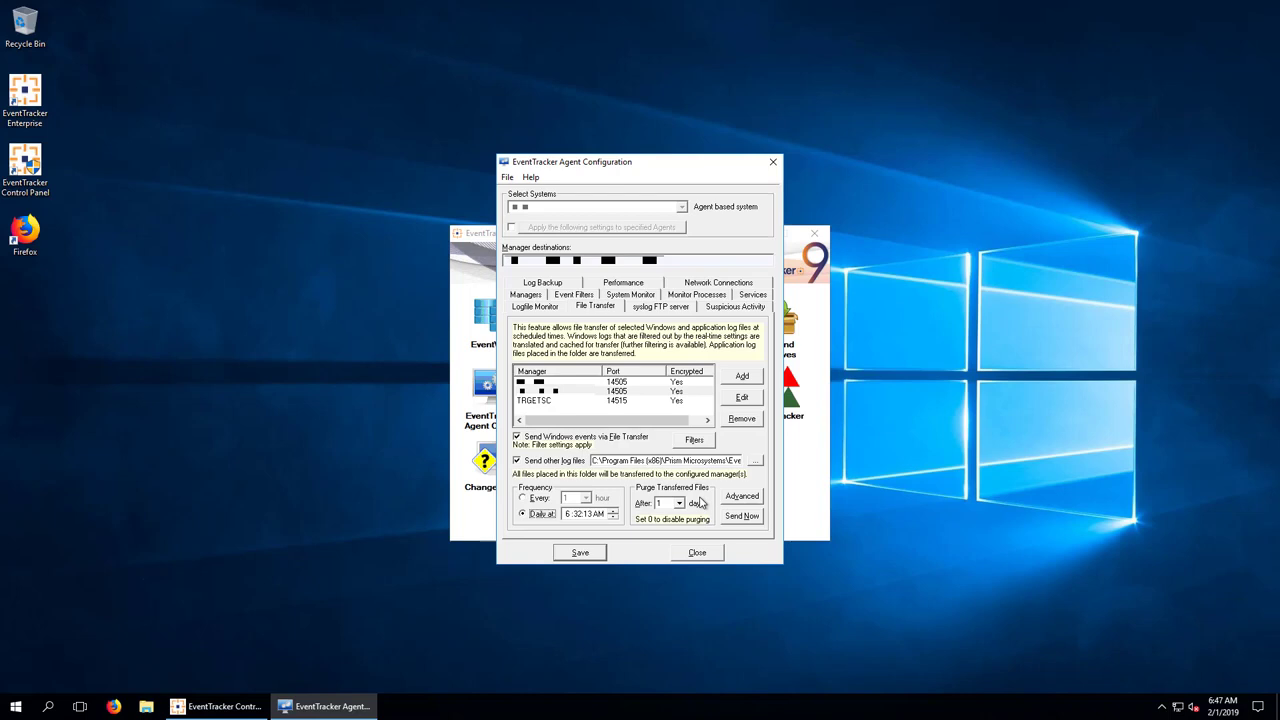
left_click(741, 498)
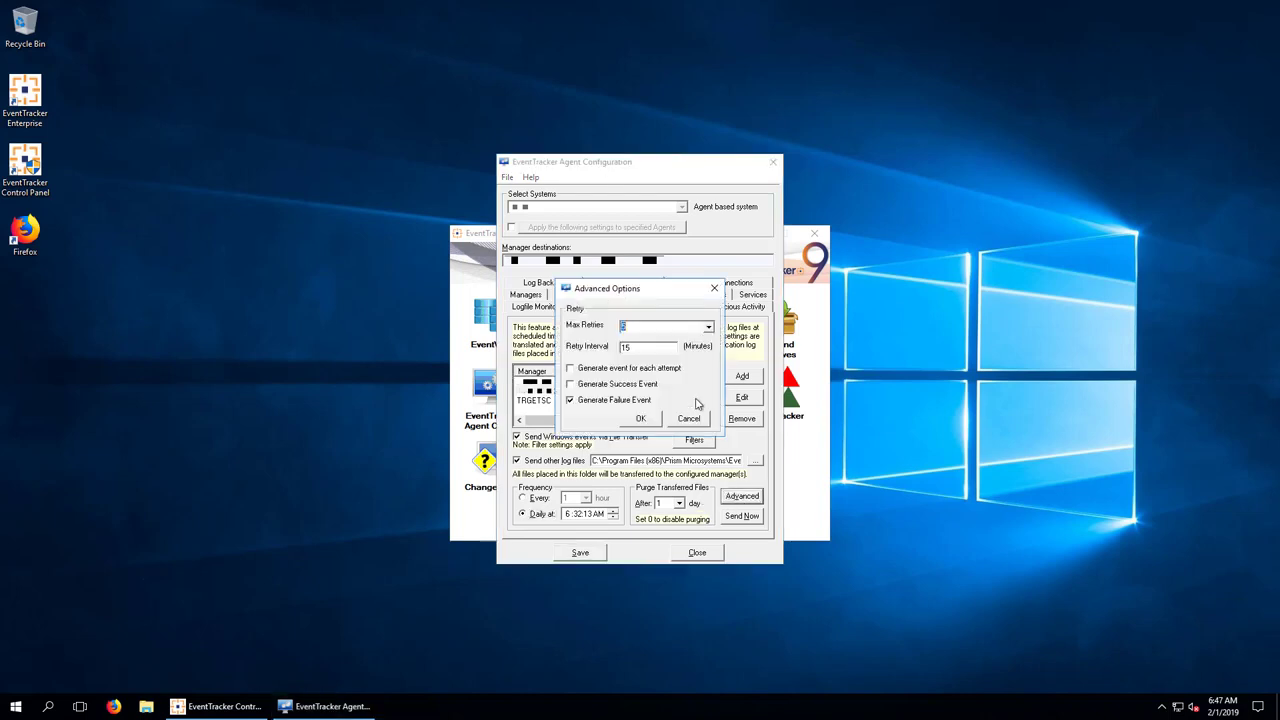
left_click(709, 330)
left_click(700, 381)
left_click(641, 418)
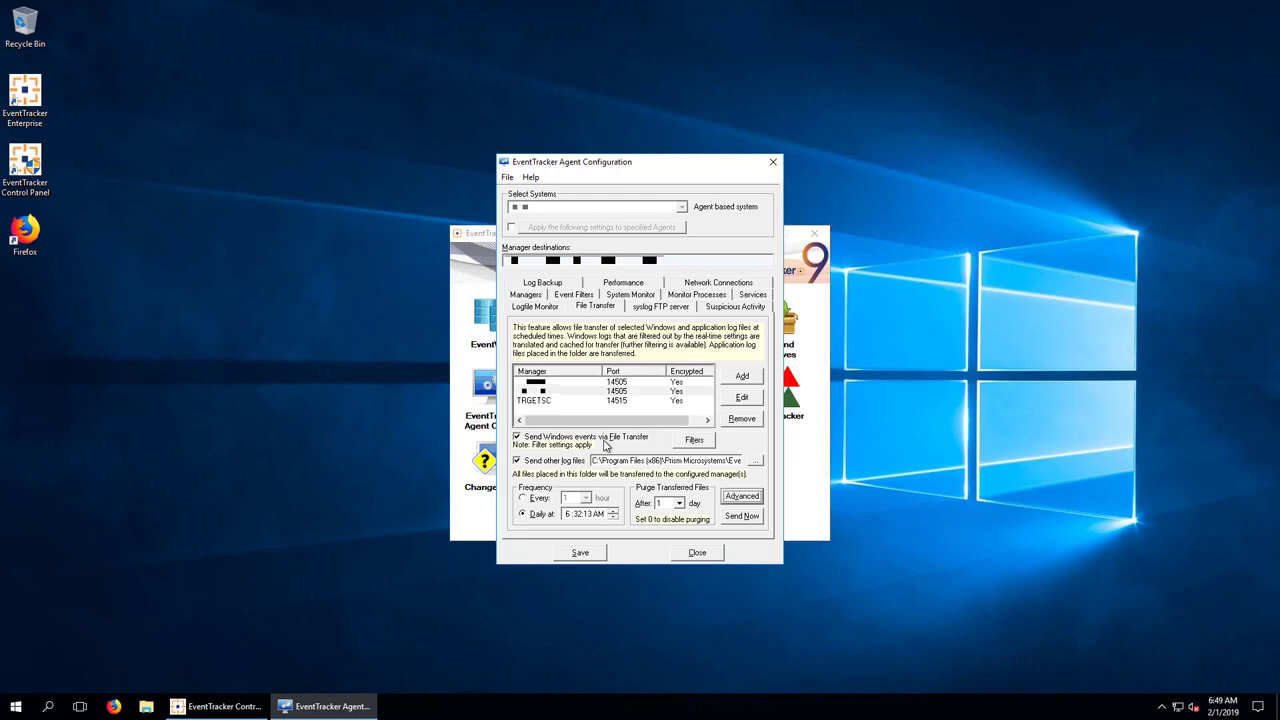
Check the file transfer filters and choose the OtherFiles folder under EventTracker\Agent as the source for other log files.
left_click(694, 442)
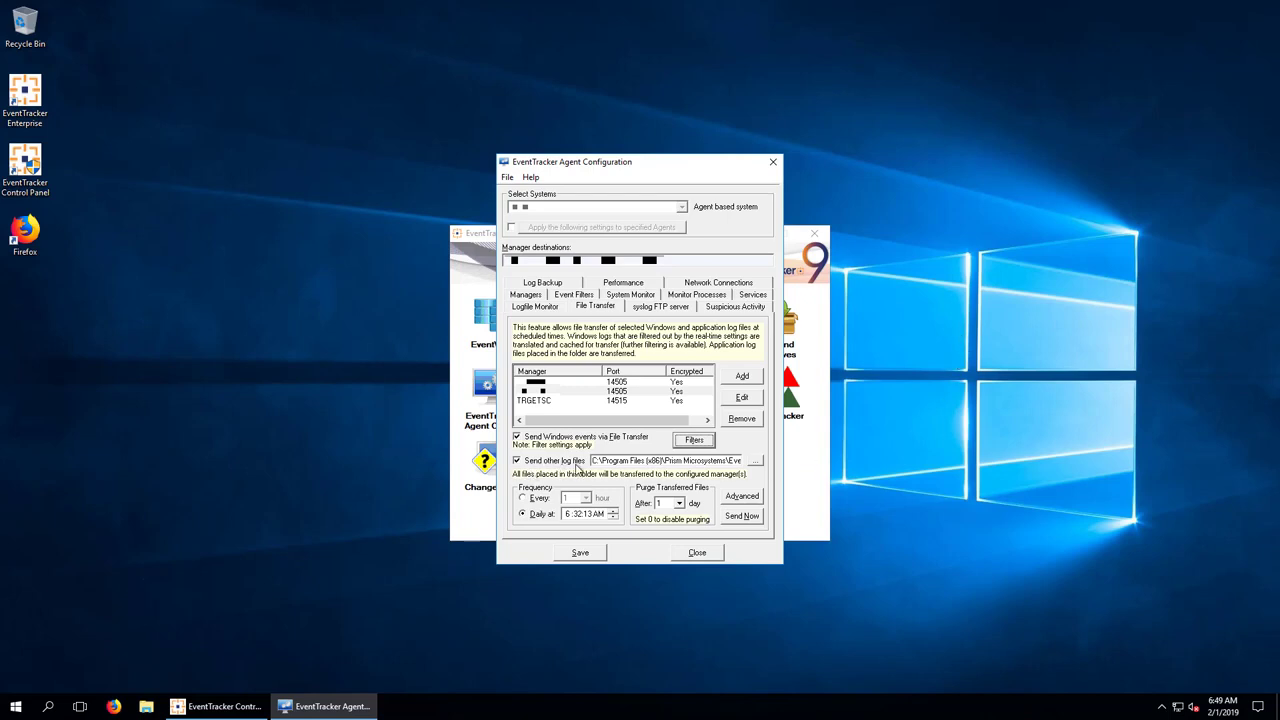
left_click(755, 460)
left_click(757, 464)
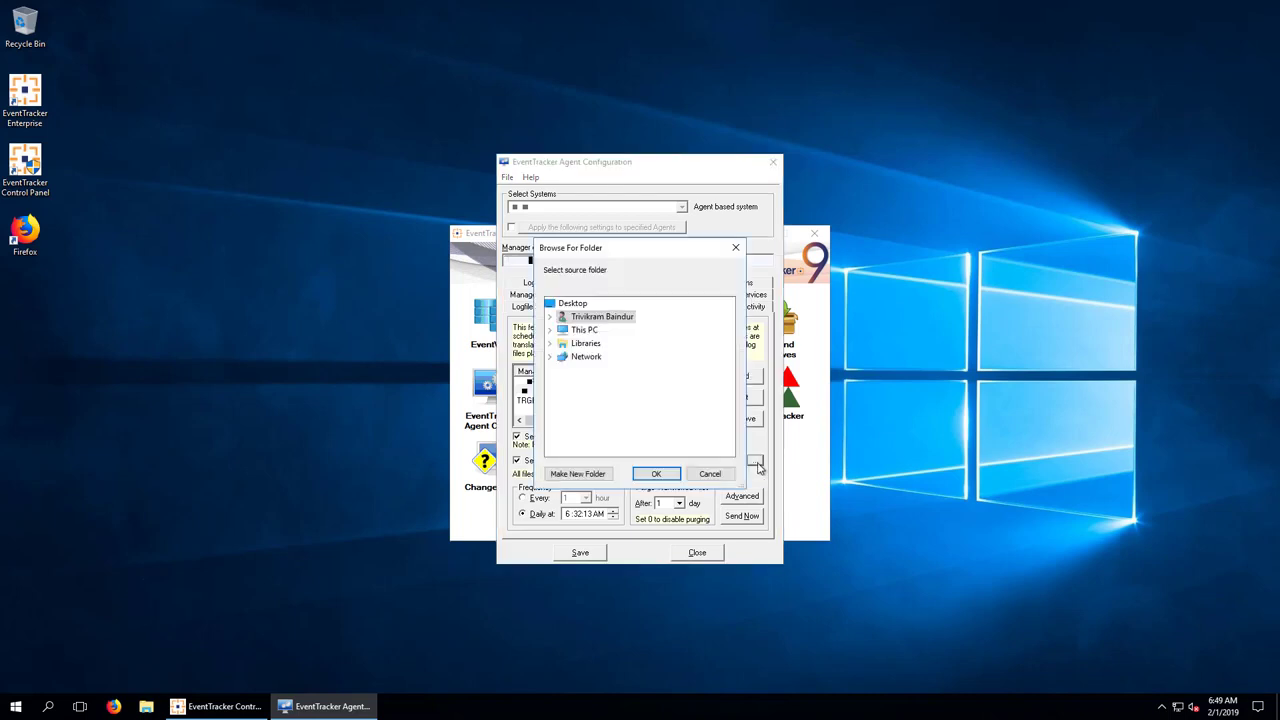
double_click(585, 330)
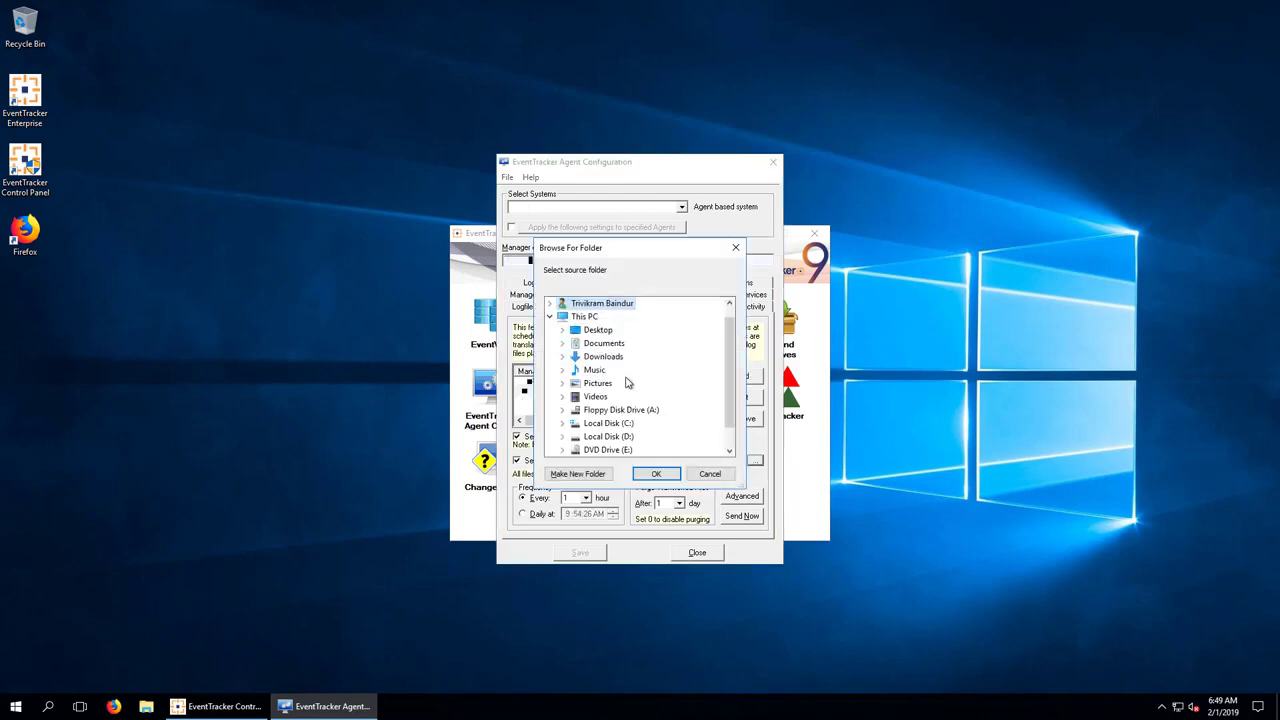
left_click(564, 437)
left_click(574, 450)
left_click(582, 420)
left_click(601, 413)
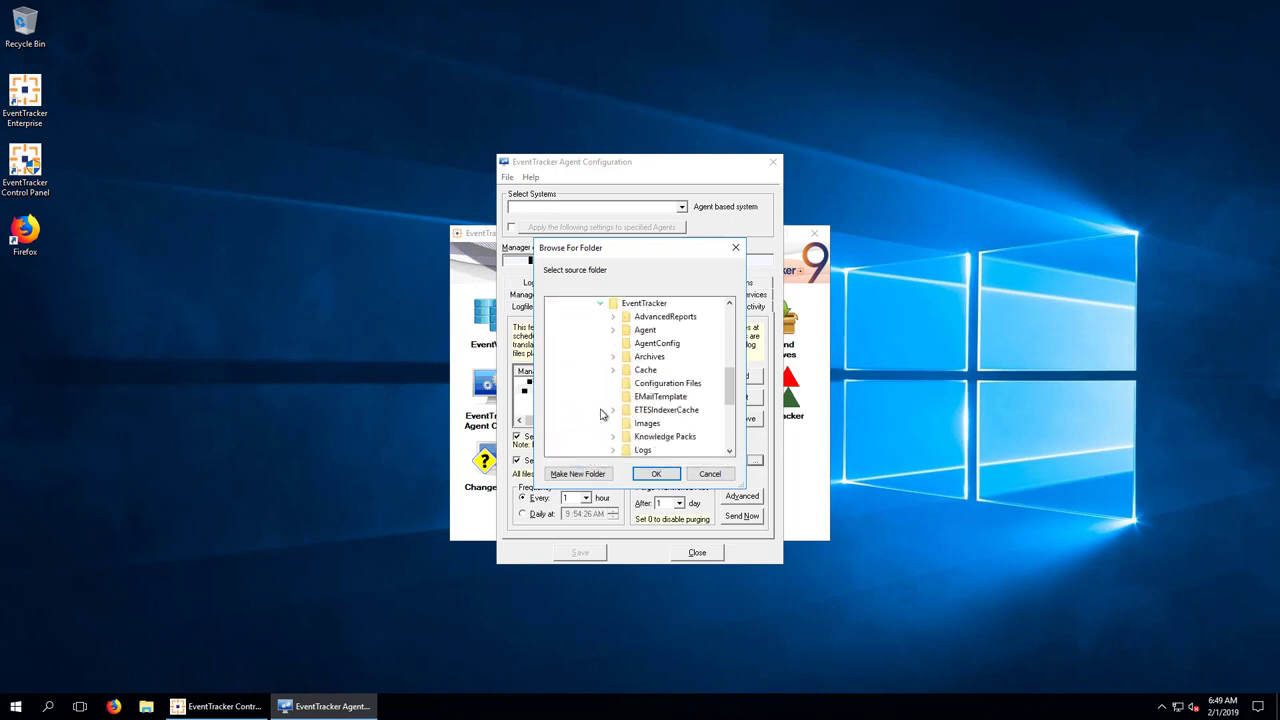
left_click(613, 330)
left_click(655, 398)
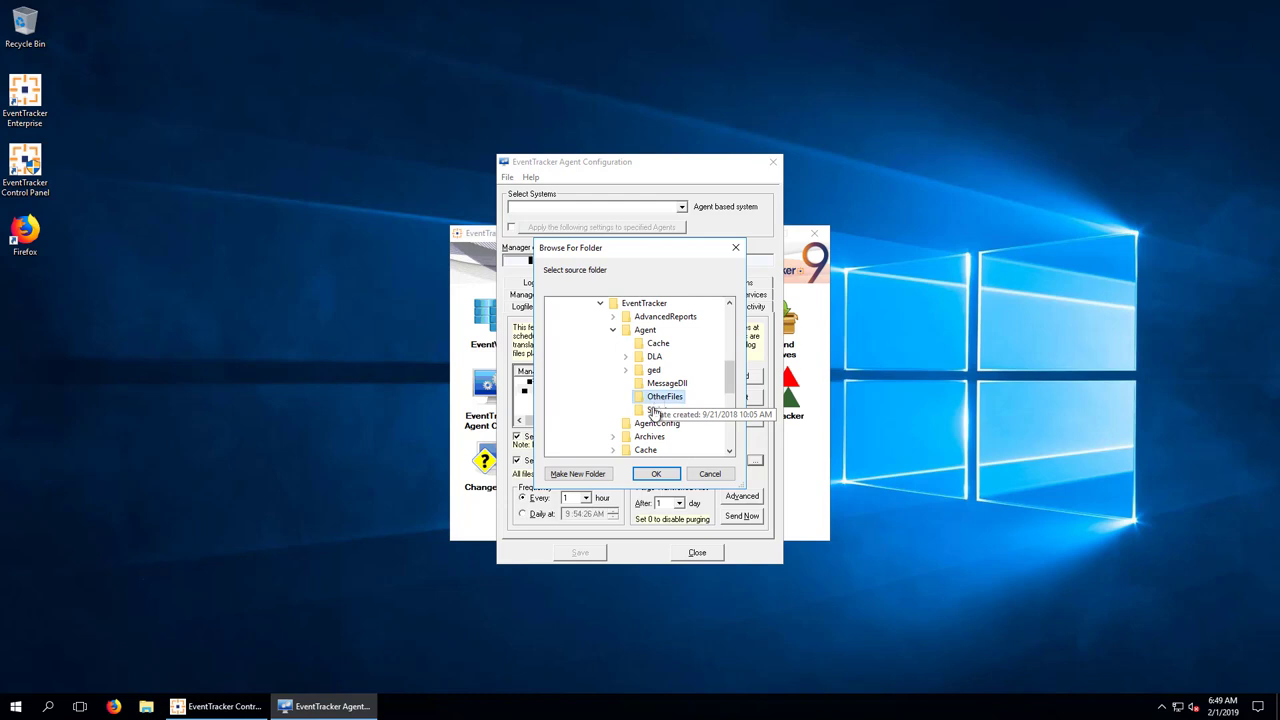
left_click(656, 474)
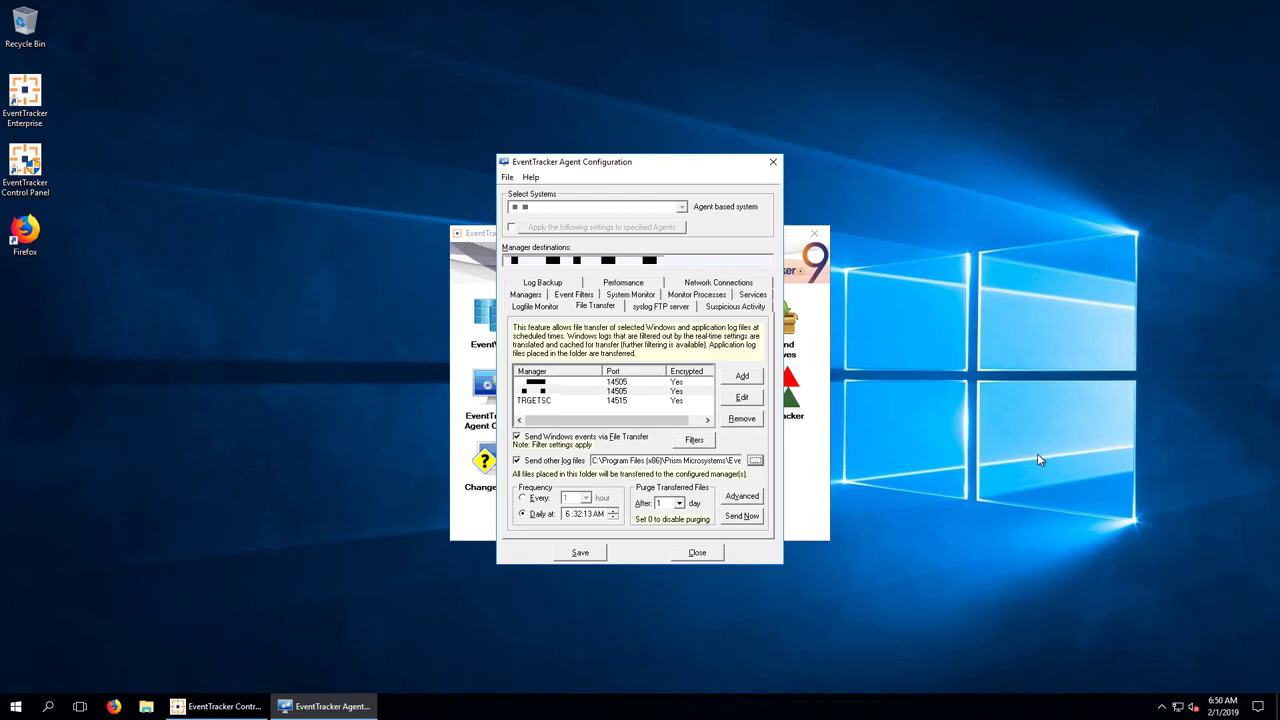
Open the immediate DLA file transfer, select the first Windows event cache file, and close the dialog without transferring.
left_click(748, 520)
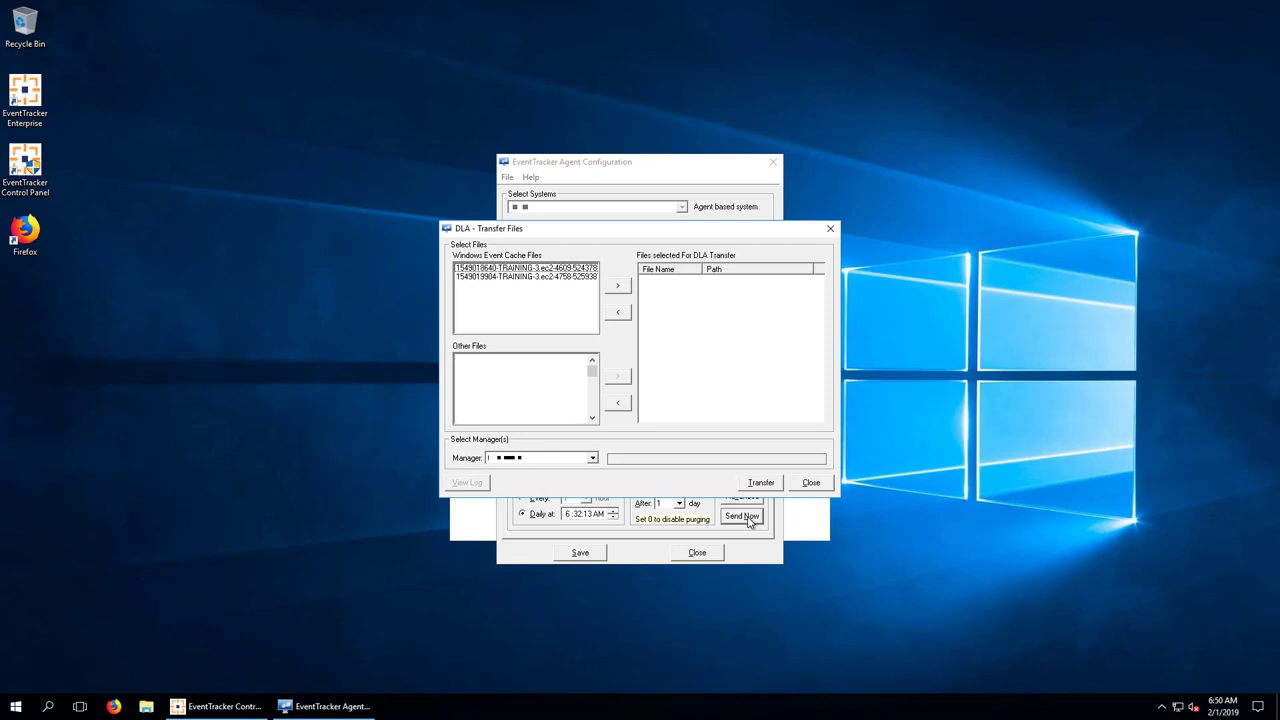
left_click(563, 270)
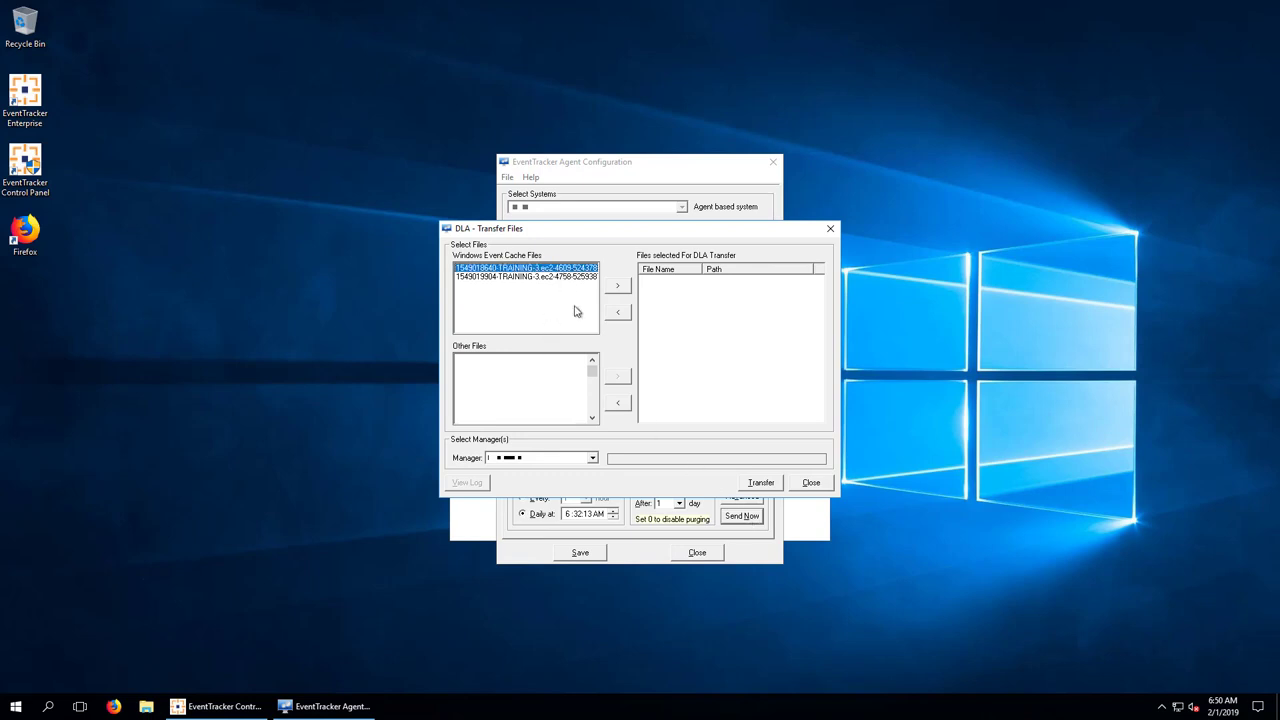
left_click(830, 228)
key("Tab")
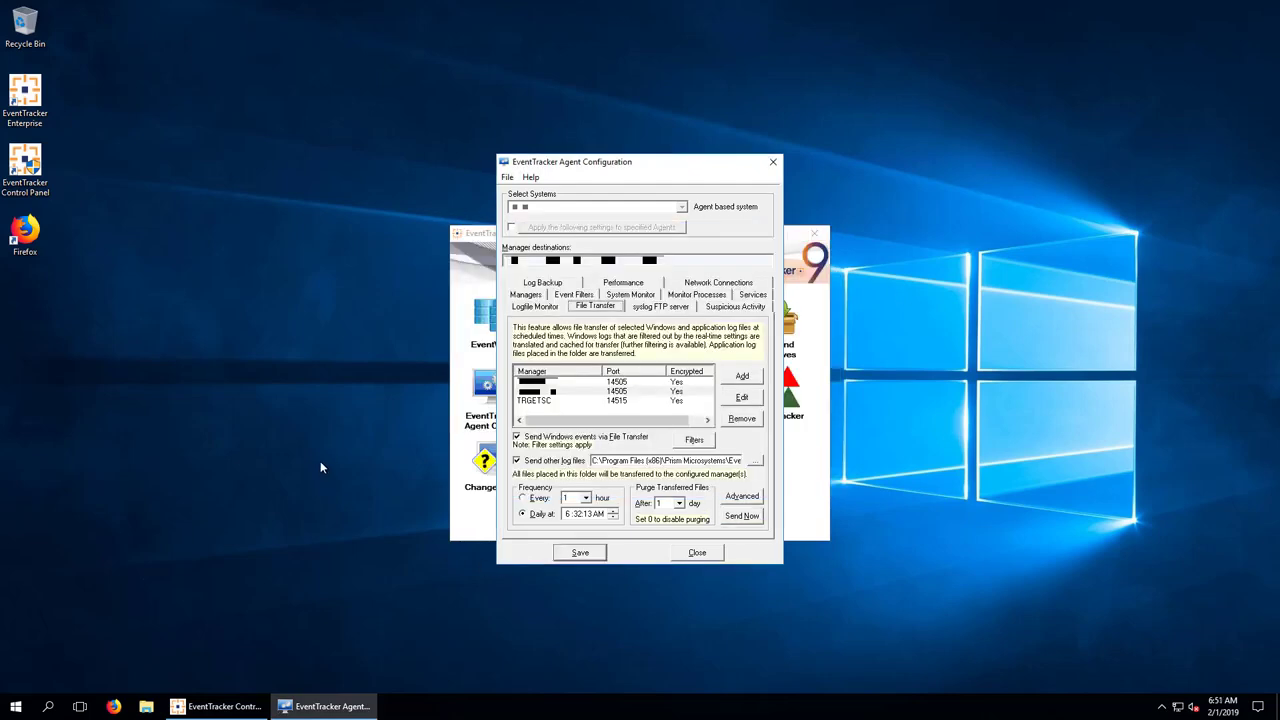
Examine the System Monitor performance thresholds and their advanced disk space, handle and thread settings.
left_click(622, 296)
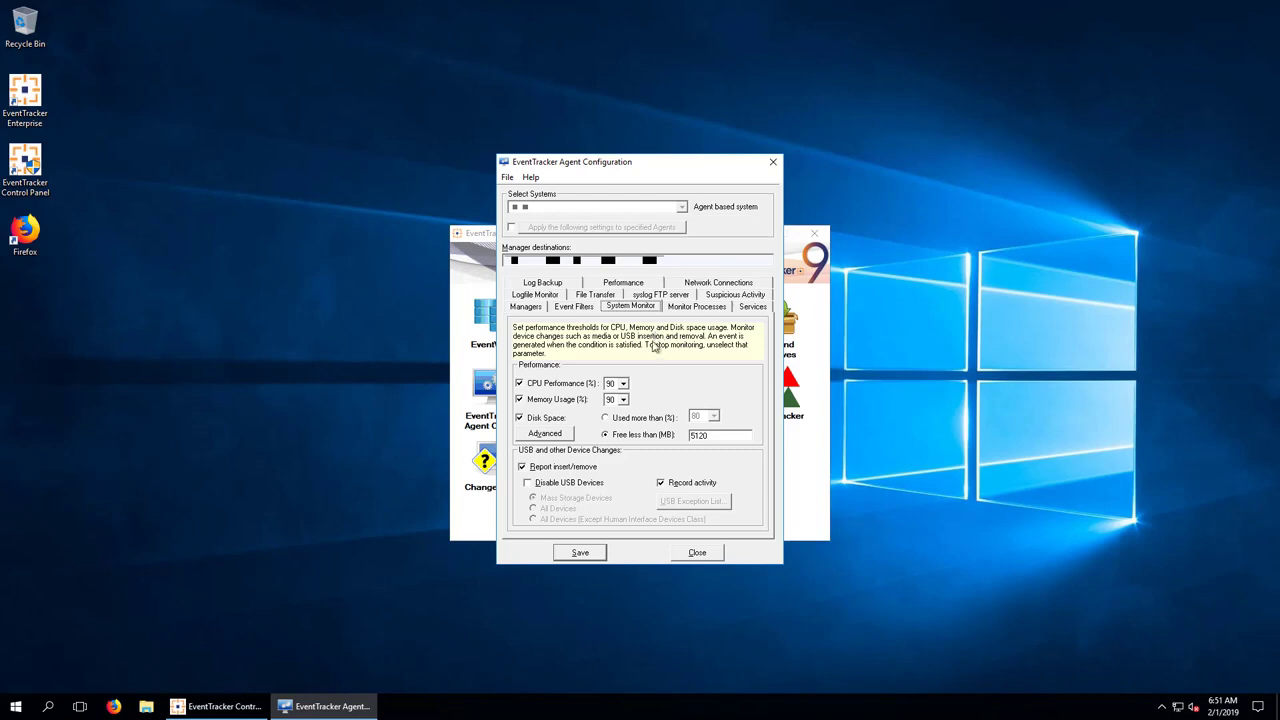
type("90")
left_click(547, 434)
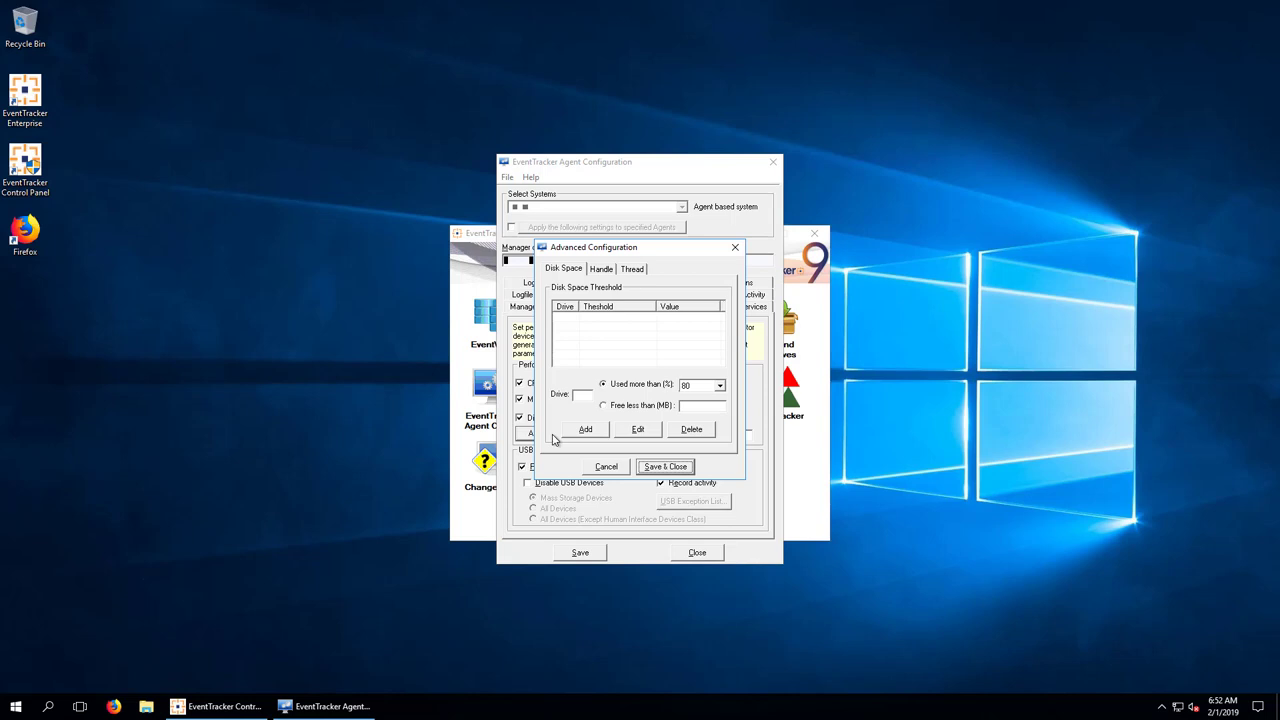
left_click(604, 272)
left_click(628, 268)
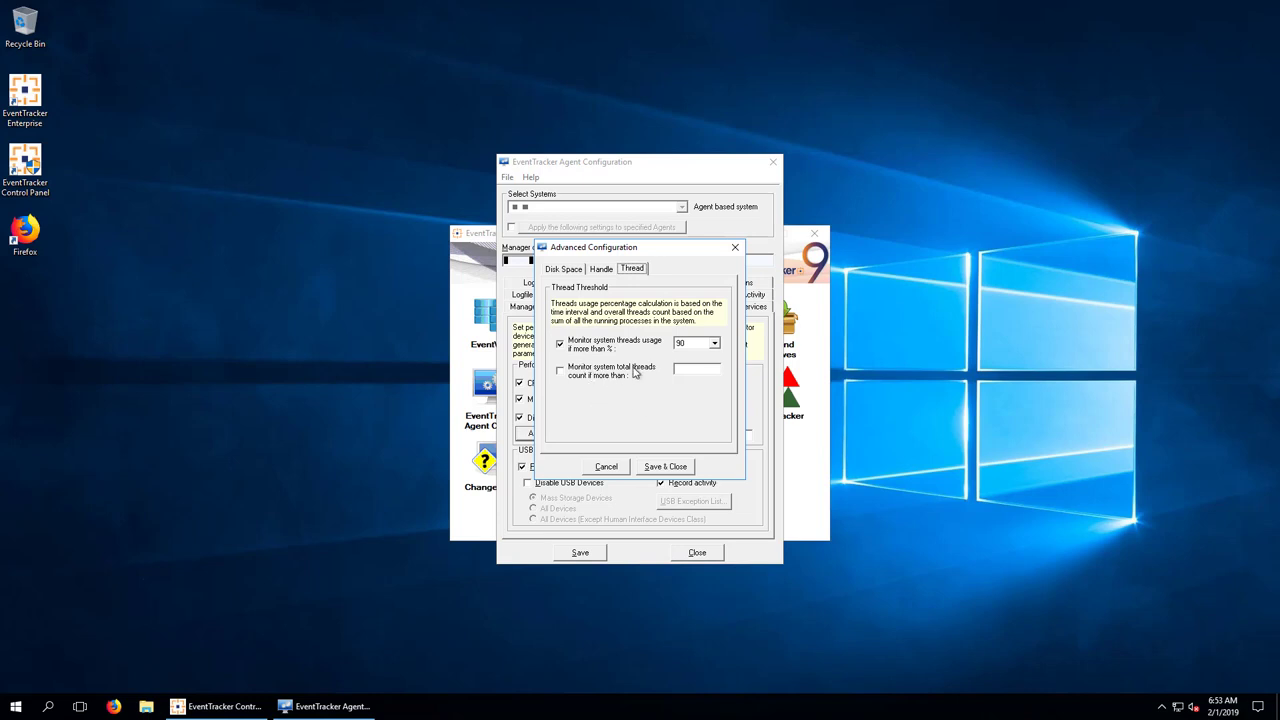
left_click(735, 247)
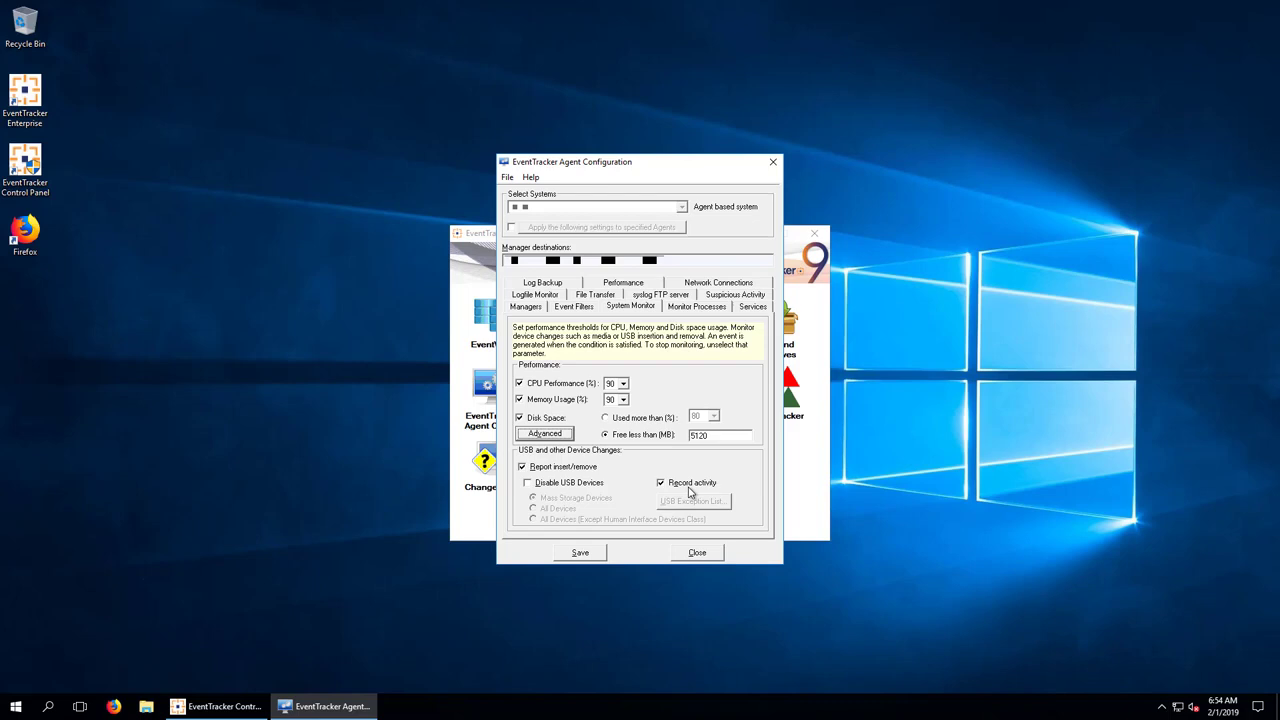
Disable USB mass storage devices in the System Monitor settings, and view the USB exception list without adding entries.
left_click(528, 484)
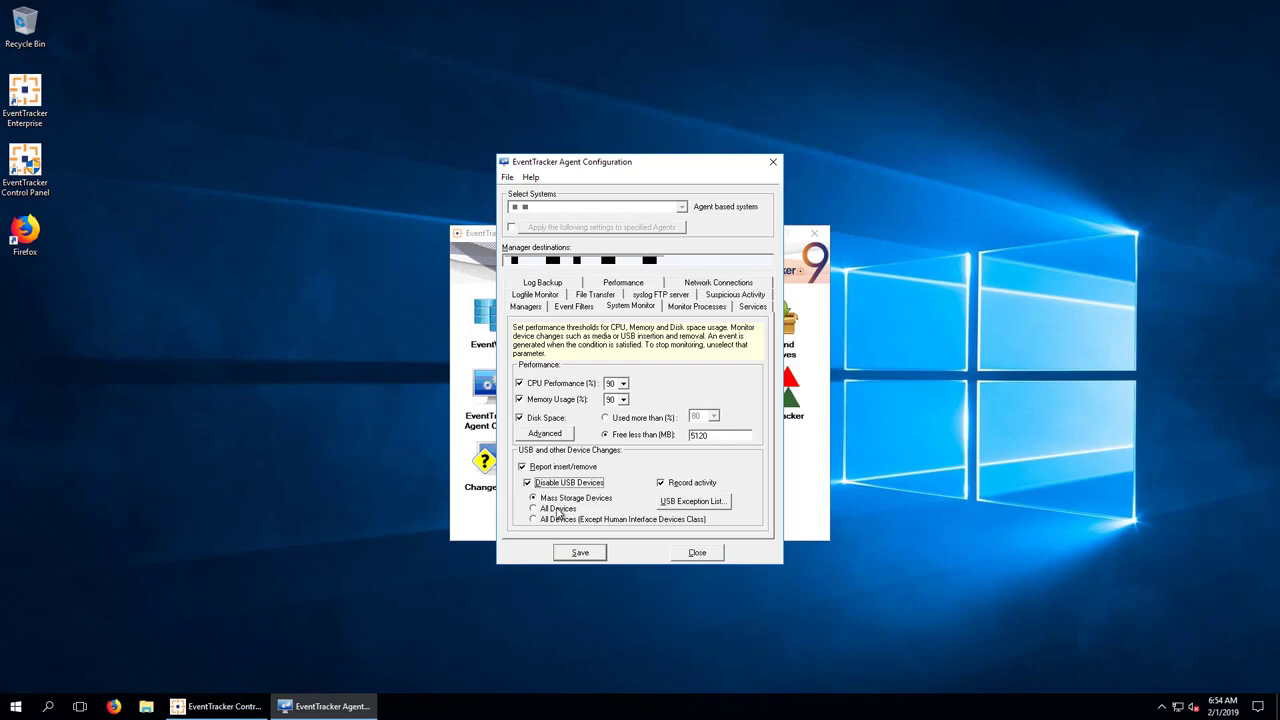
left_click(674, 505)
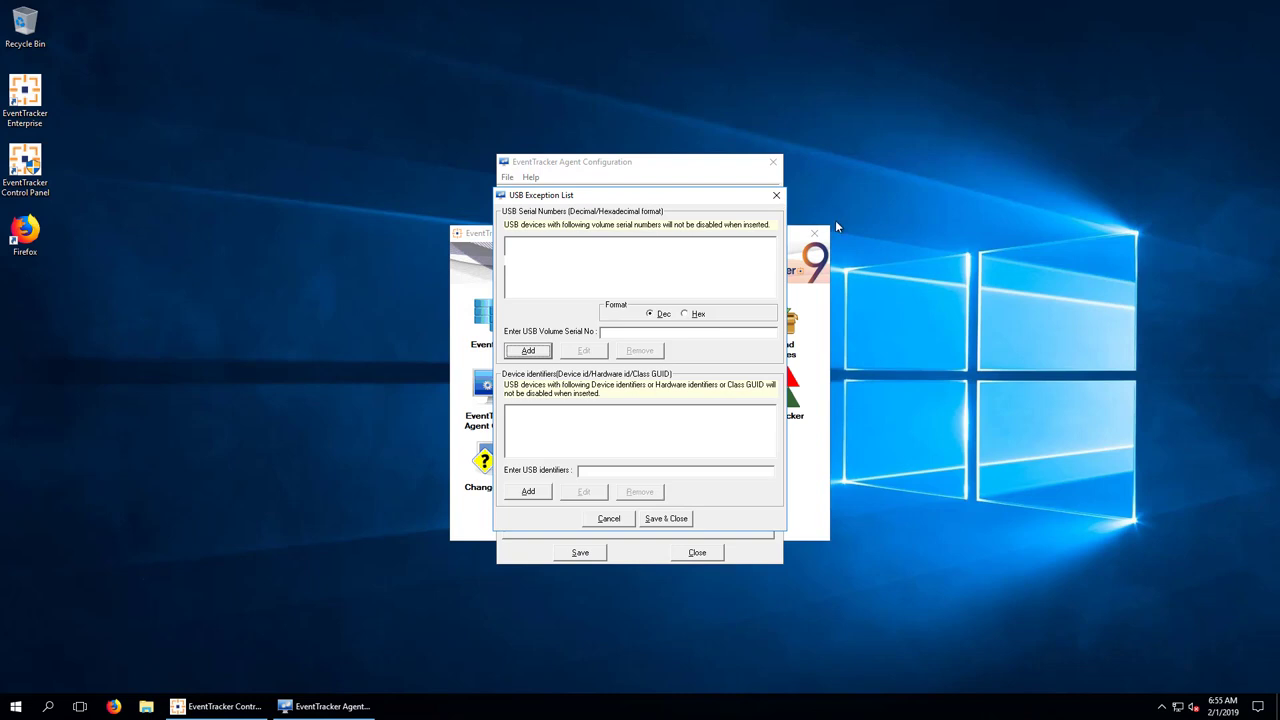
left_click(778, 196)
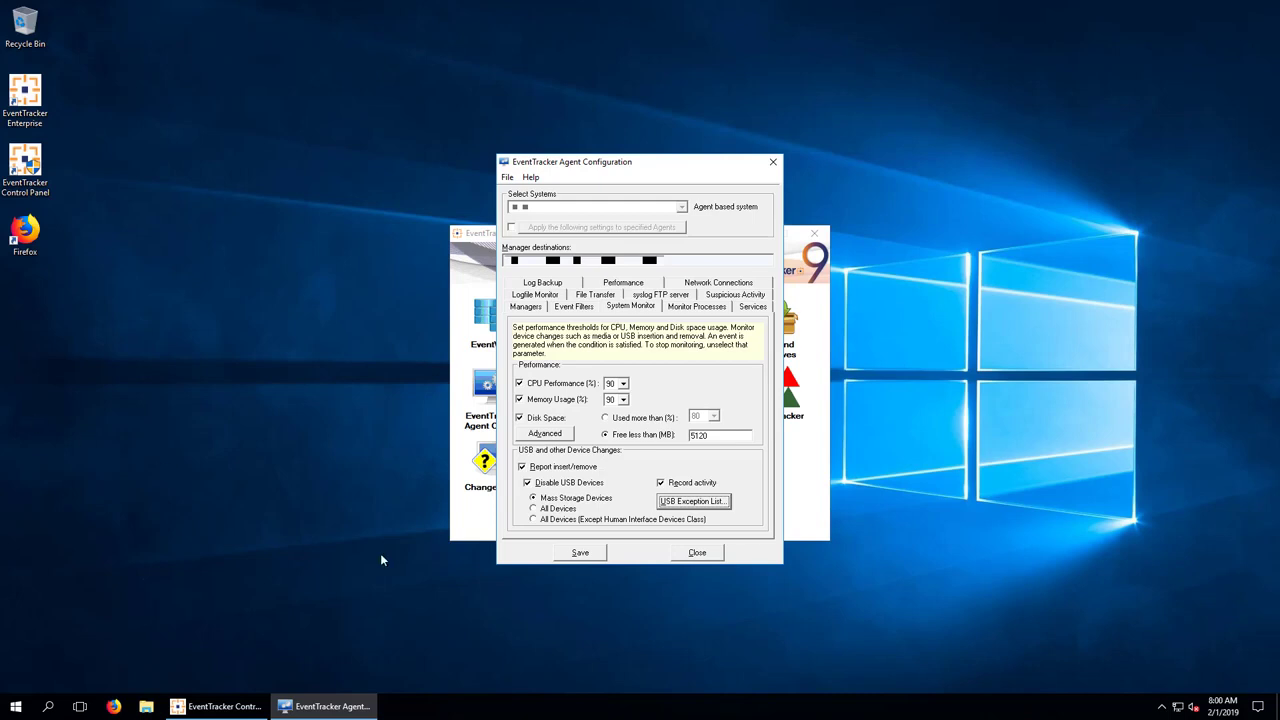
Examine the process monitoring settings and include list, the service restart list, and the network connection monitoring settings.
left_click(693, 308)
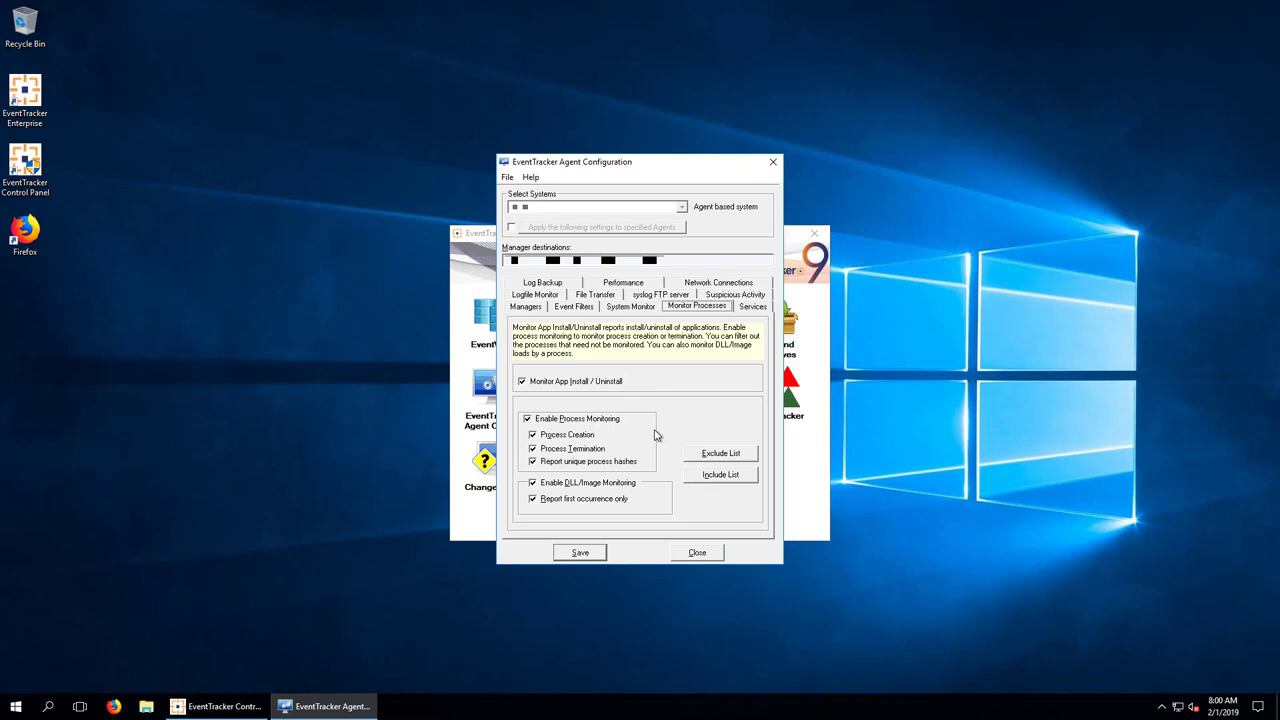
left_click(720, 476)
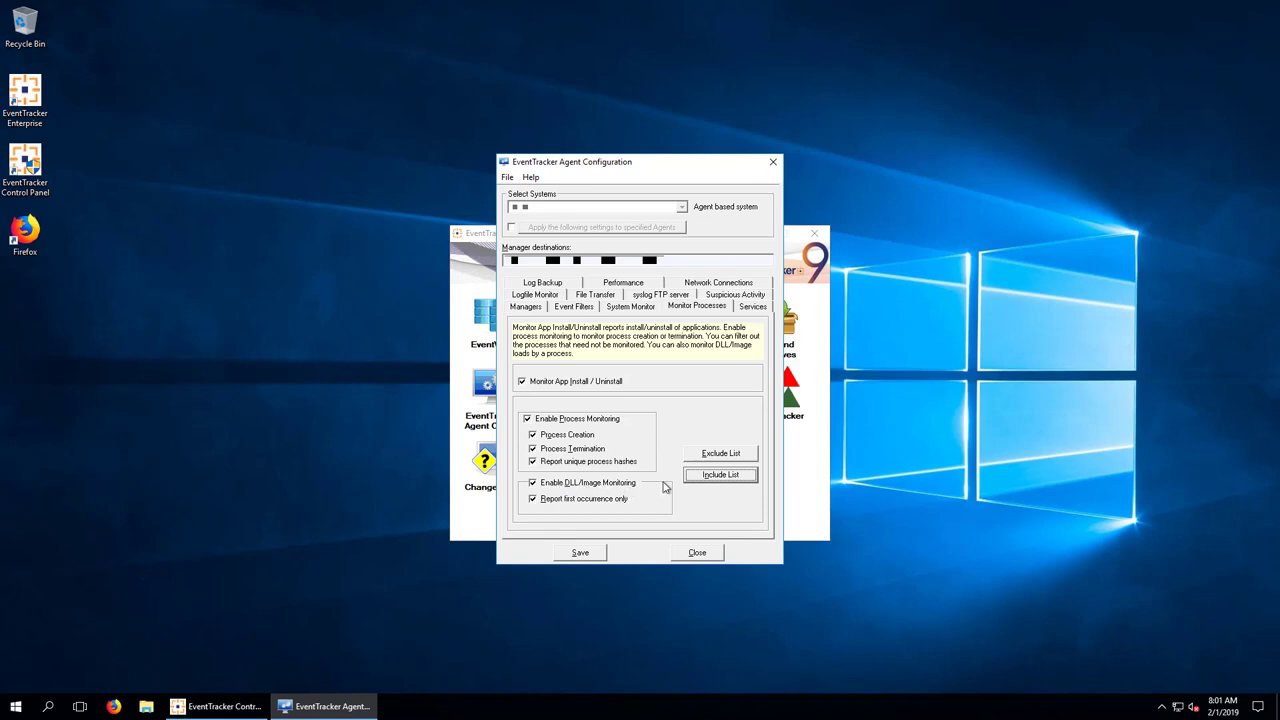
left_click(752, 308)
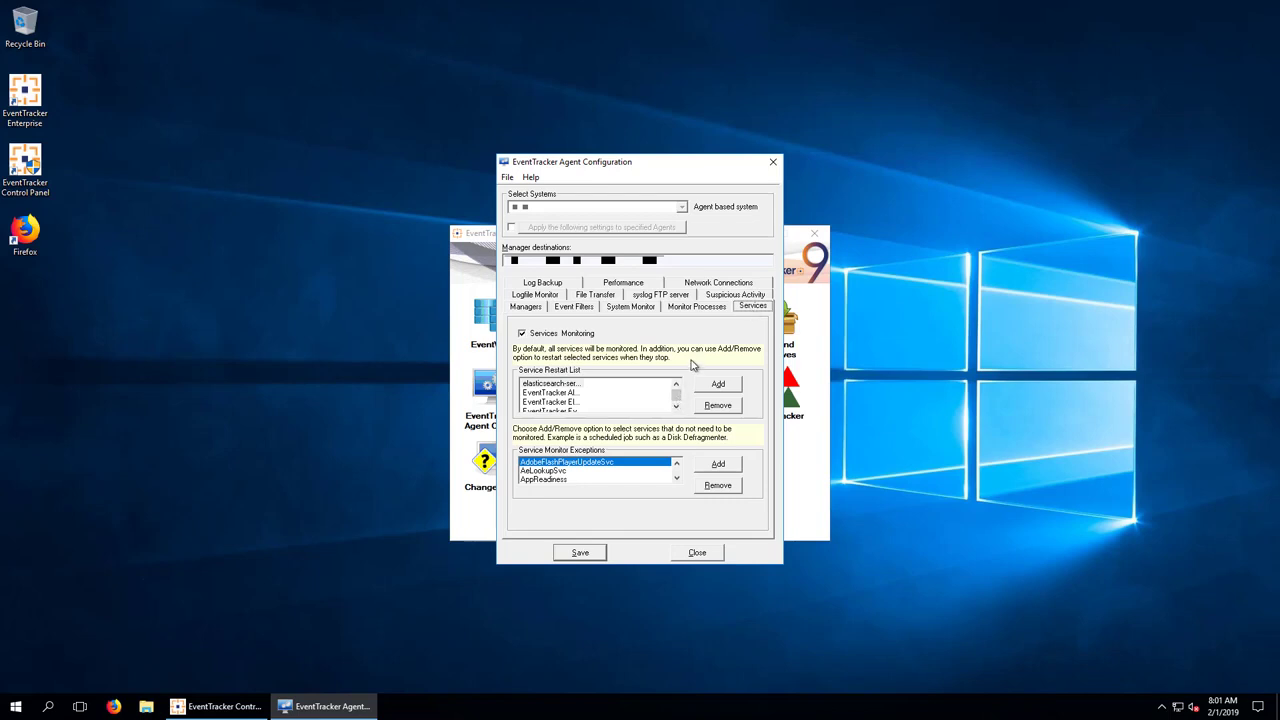
left_click(676, 410)
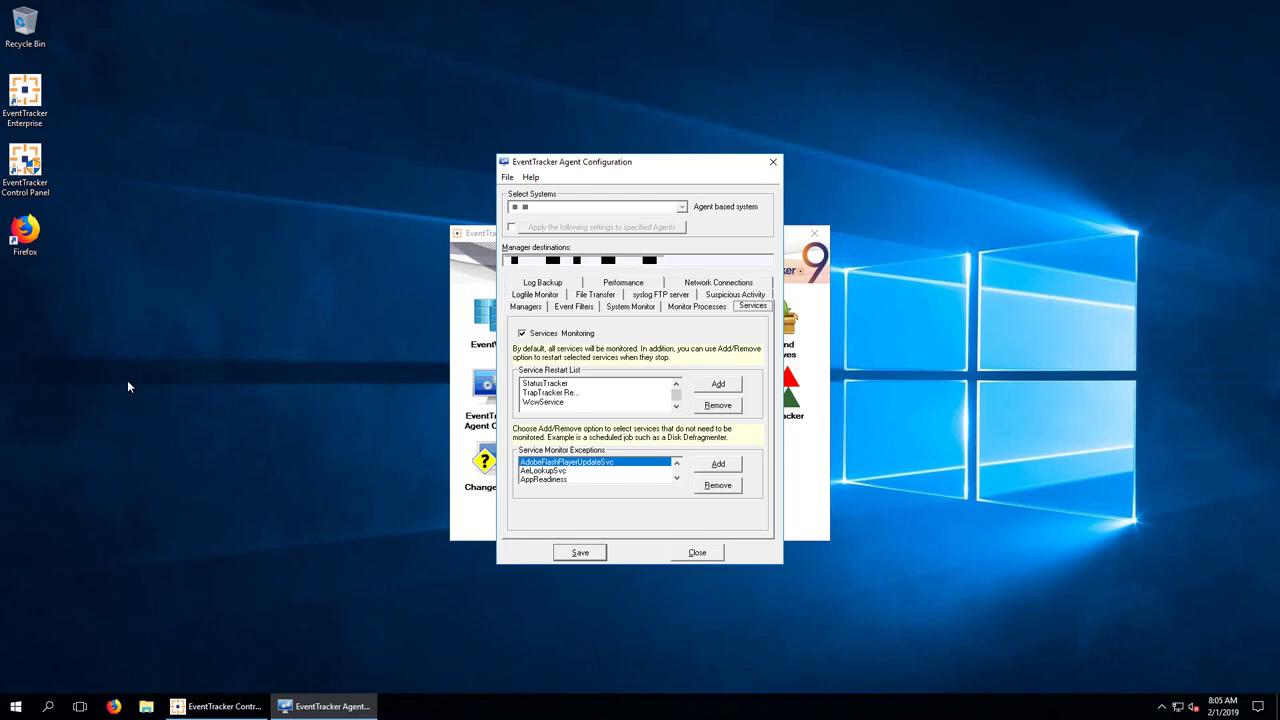
left_click(712, 283)
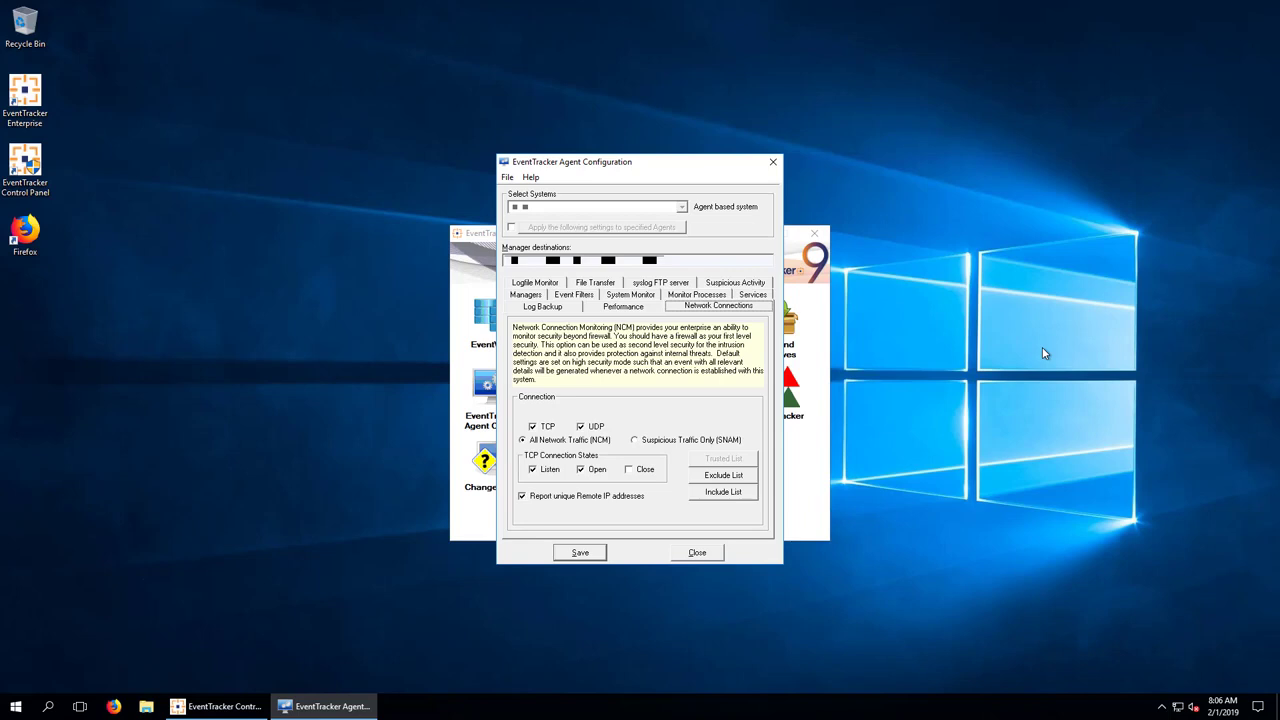
key("Tab")
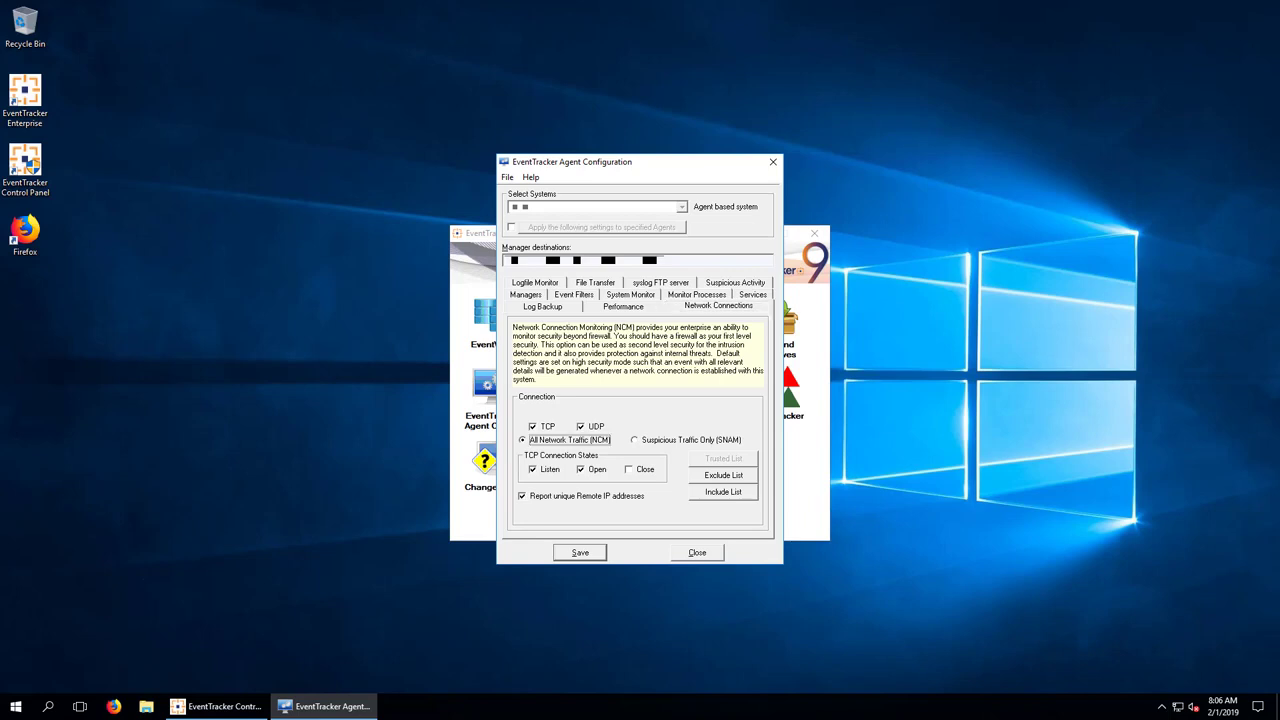